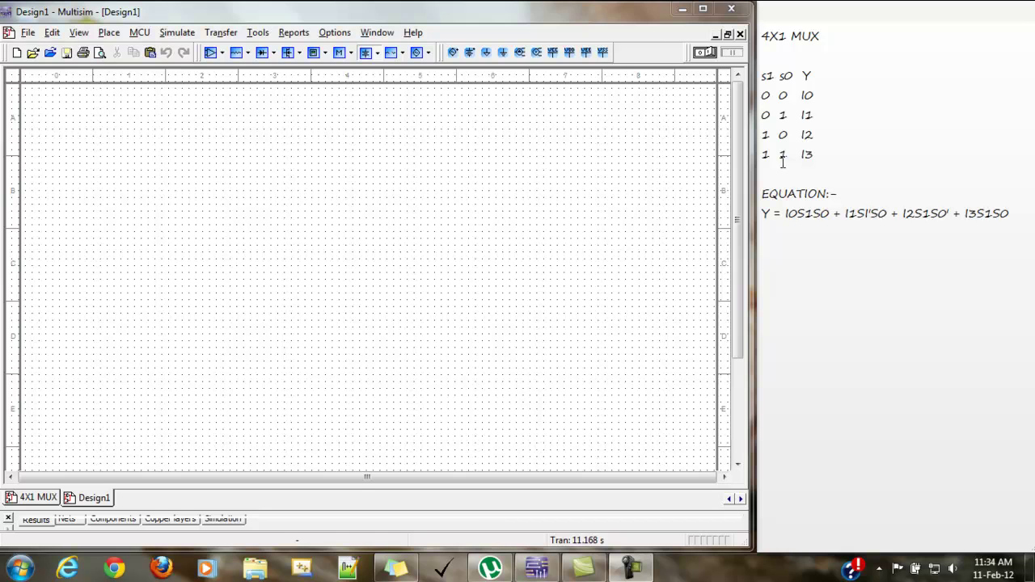
{"action": "left_click", "coordinate": [836, 132]}
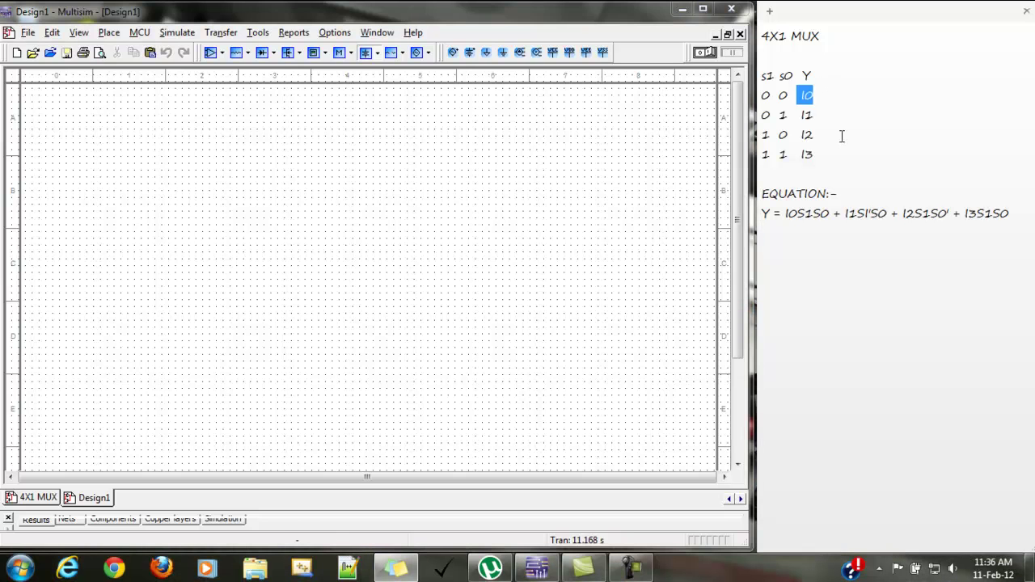
{"action": "left_click", "coordinate": [841, 135]}
{"action": "left_click", "coordinate": [515, 240]}
{"action": "left_click", "coordinate": [794, 234]}
{"action": "left_click", "coordinate": [289, 157]}
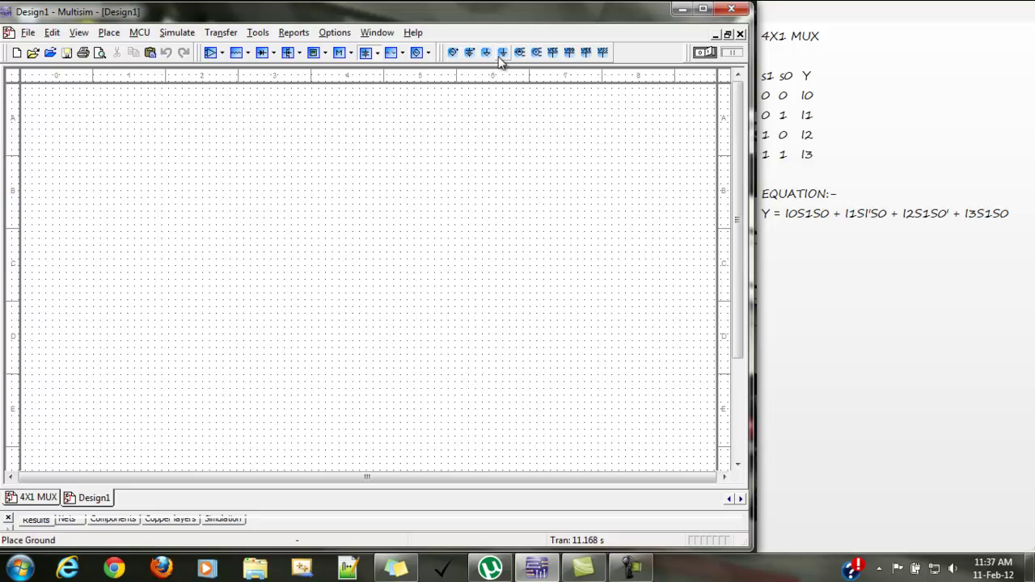
- Place a VCC source at the sheet's upper-left corner and a ground symbol near the upper-right corner
{"action": "left_click", "coordinate": [557, 57]}
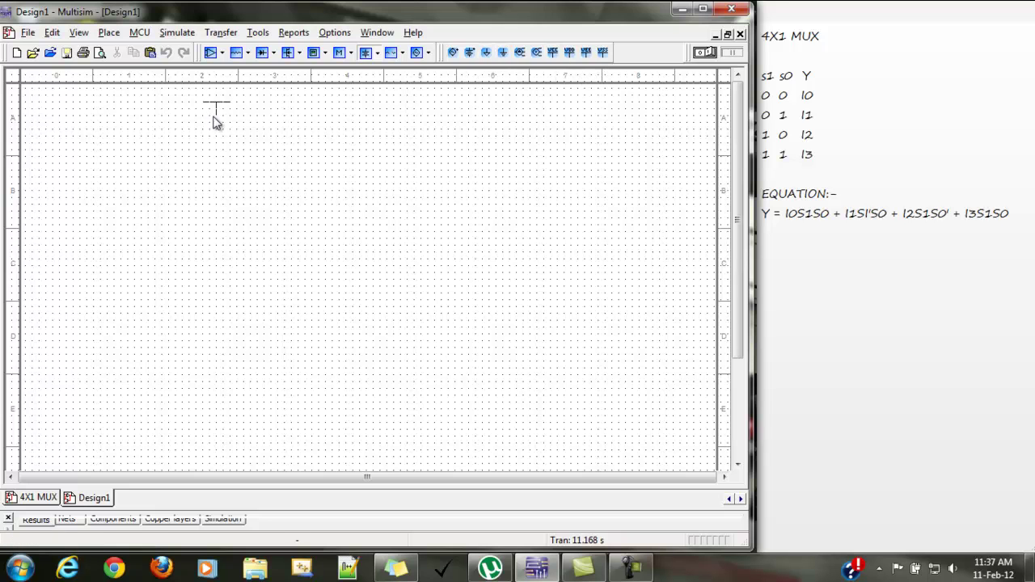
{"action": "left_click", "coordinate": [53, 114]}
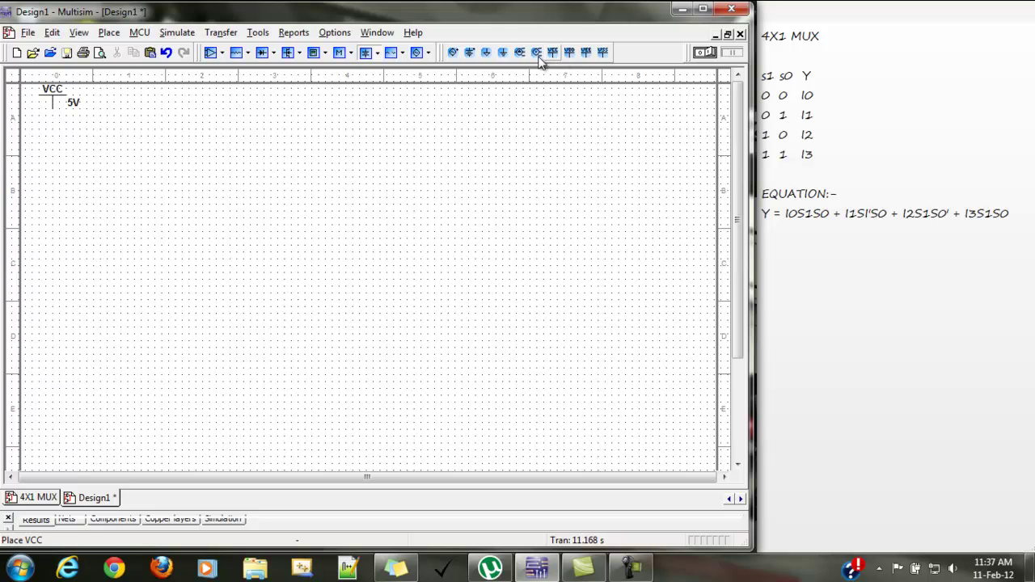
{"action": "left_click", "coordinate": [673, 122]}
- Place one SPDT switch from the Basic group's SWITCH family just below and beside the VCC source
{"action": "left_click", "coordinate": [109, 33]}
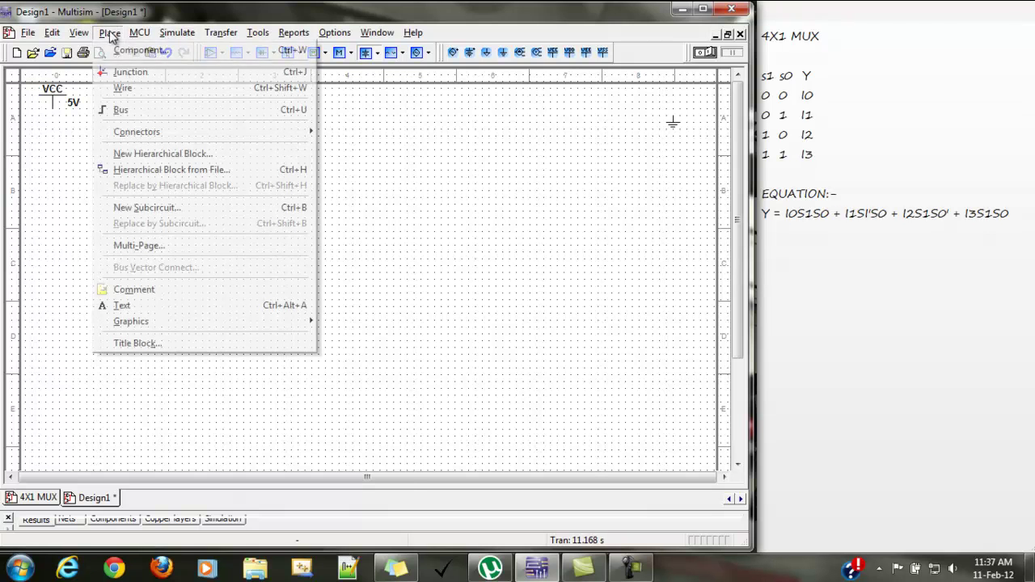
{"action": "left_click", "coordinate": [119, 51]}
{"action": "left_click", "coordinate": [191, 186]}
{"action": "left_click", "coordinate": [192, 235]}
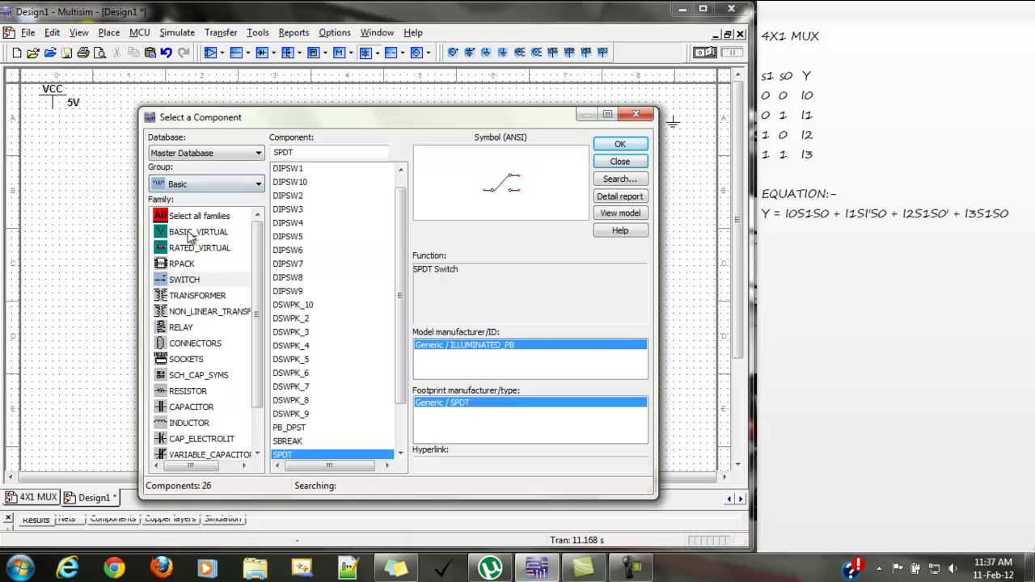
{"action": "left_click", "coordinate": [175, 279]}
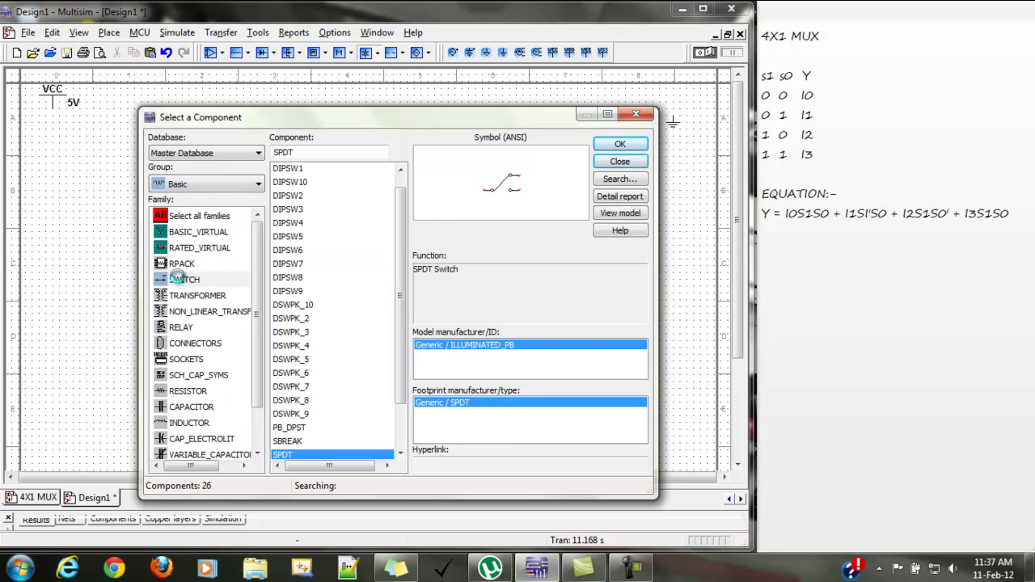
{"action": "left_click", "coordinate": [620, 144]}
{"action": "left_click", "coordinate": [104, 150]}
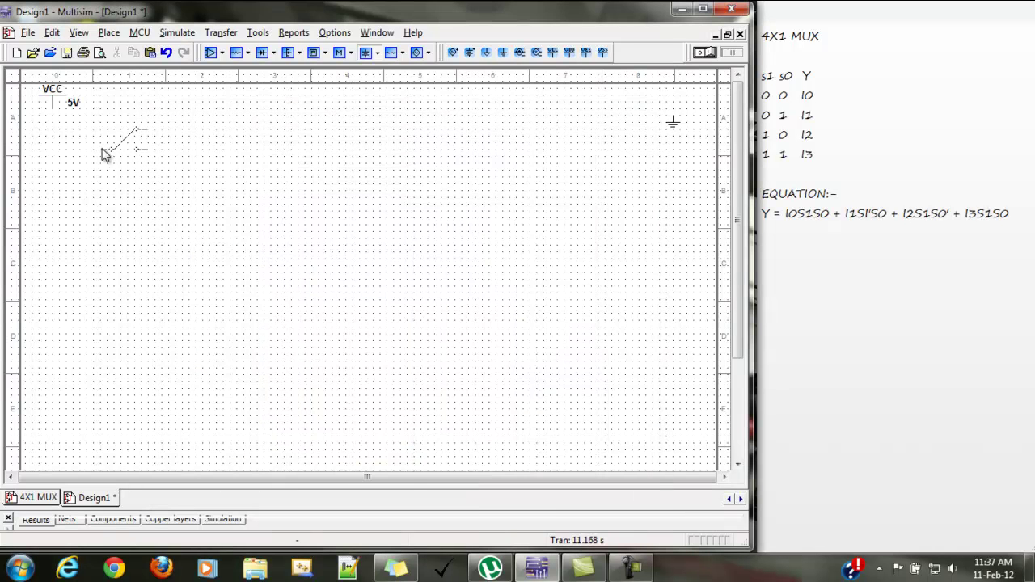
{"action": "left_click", "coordinate": [617, 162]}
- Override the switch's schematic global display setting and hide its labels, values, RefDes and attributes
{"action": "right_click", "coordinate": [142, 151]}
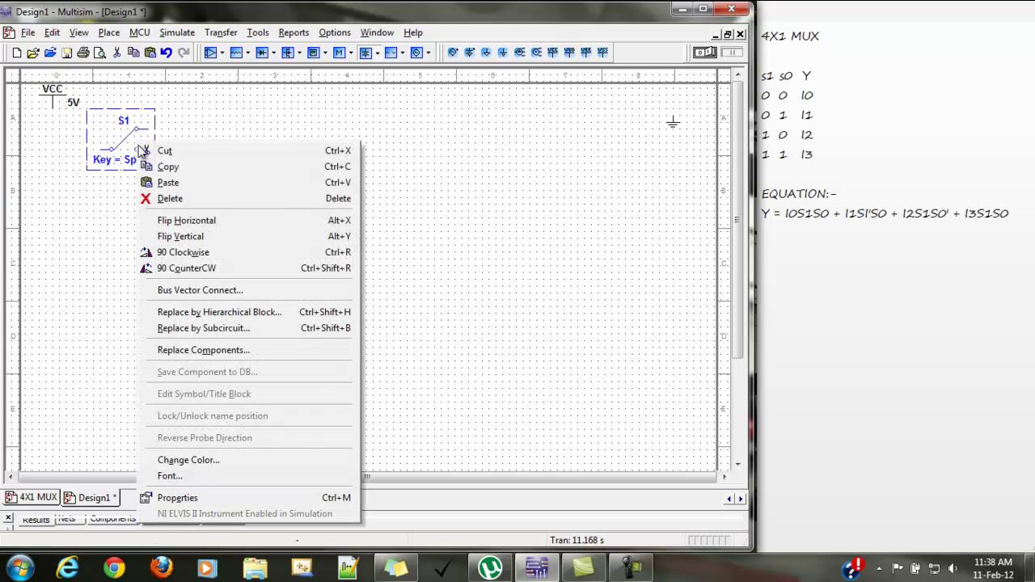
{"action": "left_click", "coordinate": [153, 498]}
{"action": "left_click", "coordinate": [276, 130]}
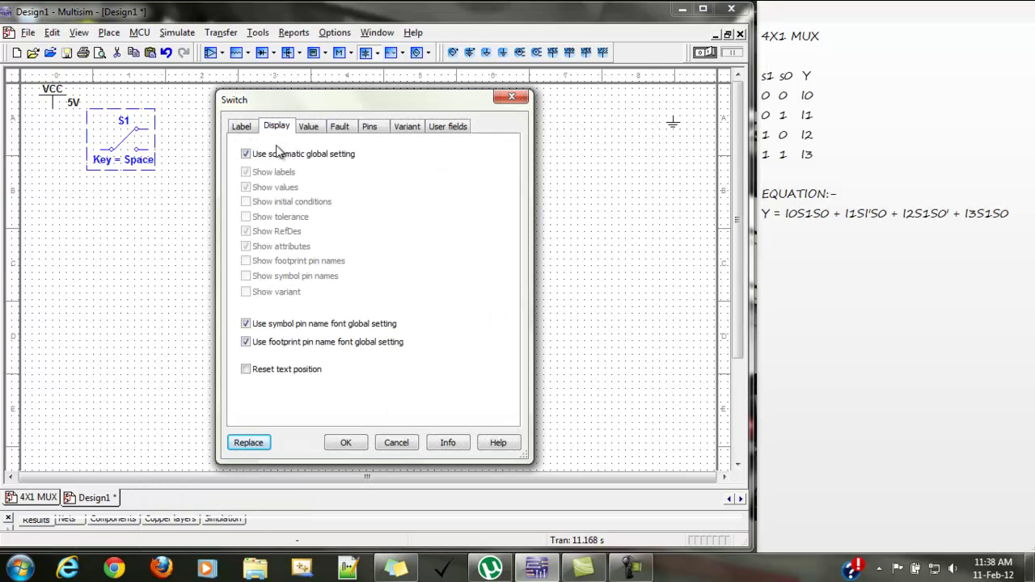
{"action": "left_click", "coordinate": [275, 157]}
{"action": "left_click", "coordinate": [270, 172]}
{"action": "left_click", "coordinate": [273, 187]}
{"action": "left_click", "coordinate": [267, 232]}
{"action": "left_click", "coordinate": [271, 247]}
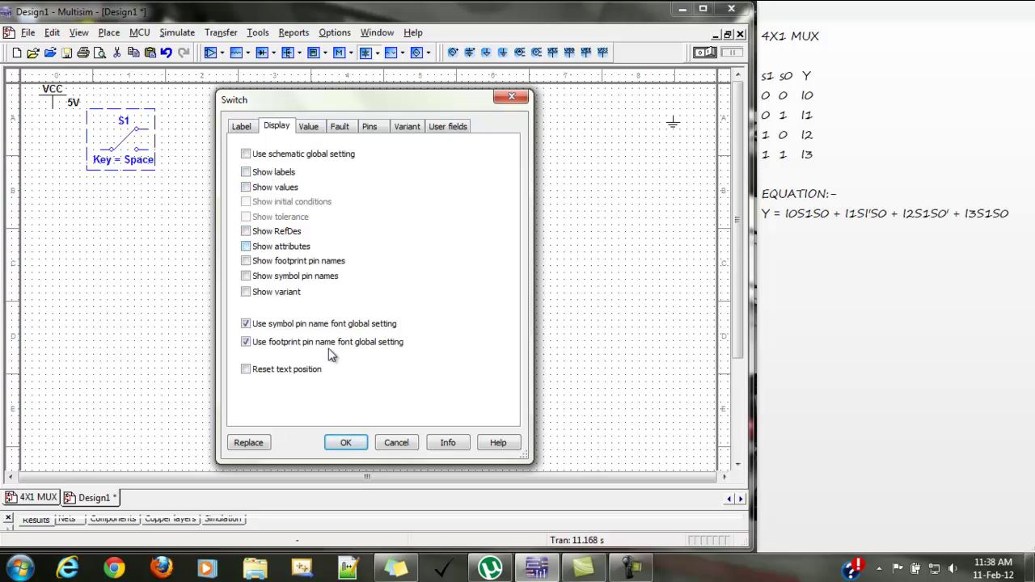
{"action": "left_click", "coordinate": [345, 443]}
- Rotate the SPDT switch 90 degrees counterclockwise so its two contacts face upward
{"action": "left_click", "coordinate": [136, 150]}
{"action": "right_click", "coordinate": [136, 150]}
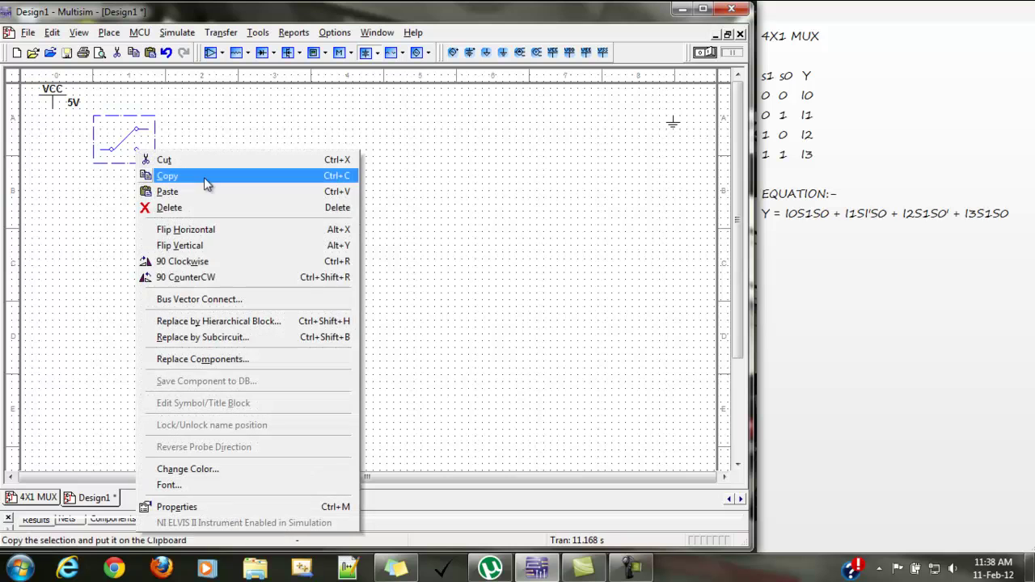
{"action": "left_click", "coordinate": [188, 277]}
{"action": "key", "text": "Down"}
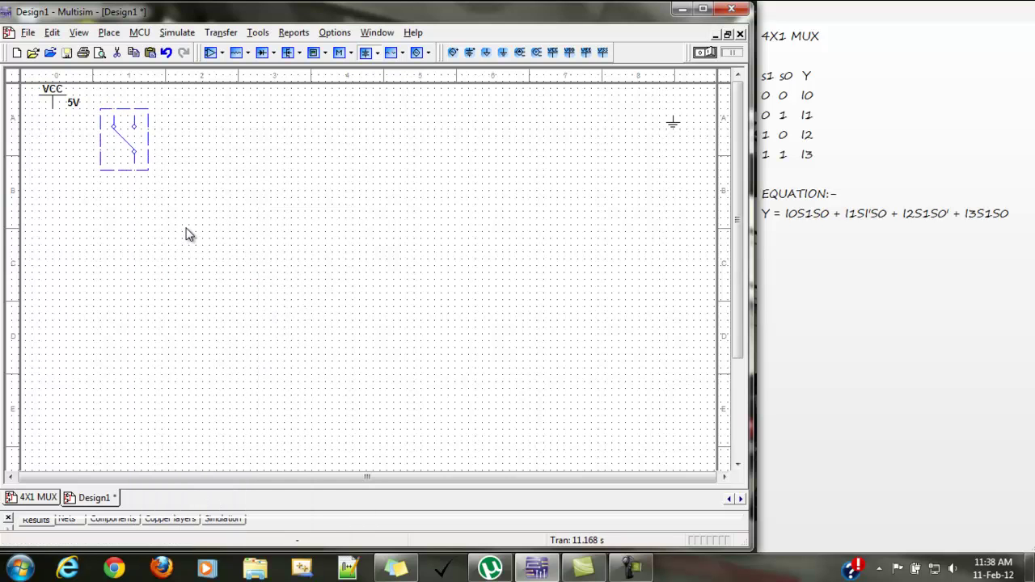
{"action": "key", "text": "Down"}
{"action": "left_click", "coordinate": [186, 233]}
- Flip the rotated switch horizontally
{"action": "left_click", "coordinate": [145, 152]}
{"action": "right_click", "coordinate": [146, 152]}
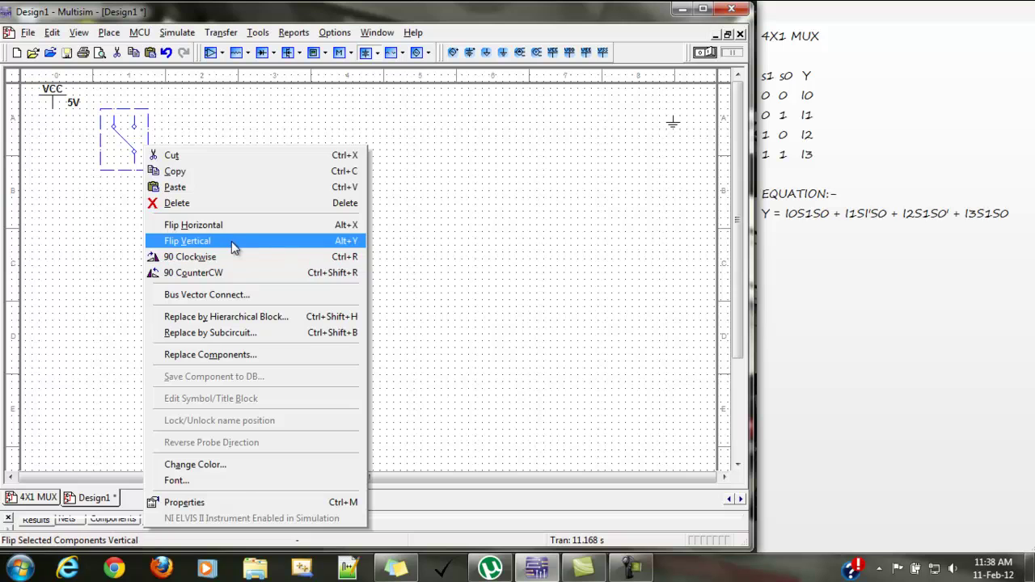
{"action": "left_click", "coordinate": [230, 230]}
{"action": "left_click", "coordinate": [228, 230]}
- Copy the switch and place five copies in a row beside it, with wider gaps before the last two
{"action": "left_click", "coordinate": [110, 153]}
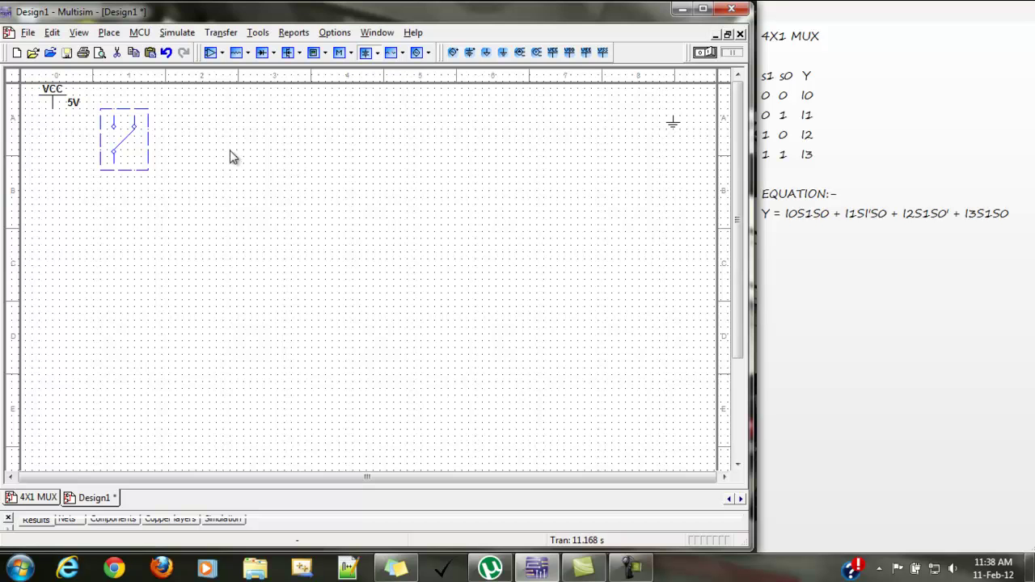
{"action": "right_click", "coordinate": [138, 143]}
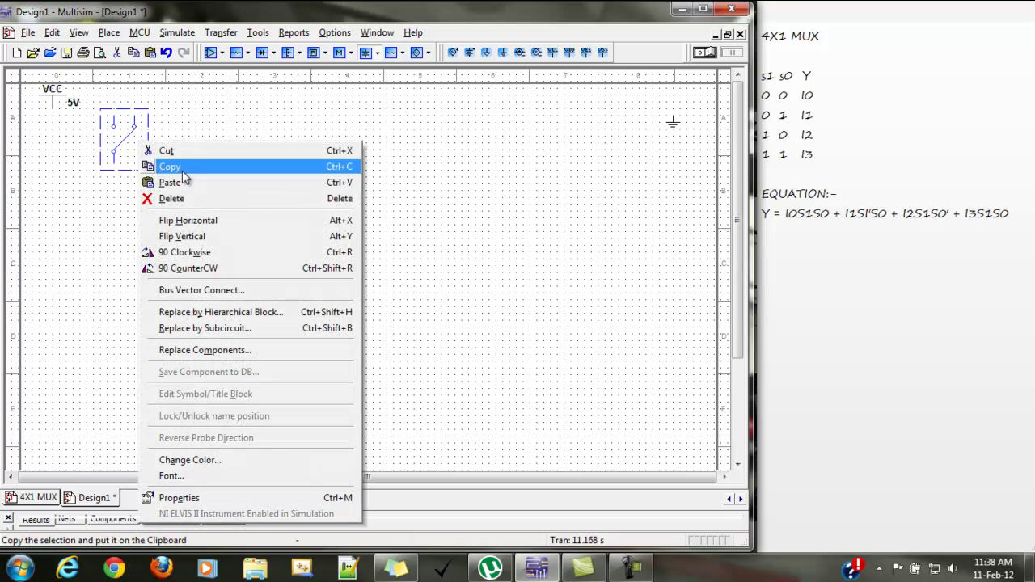
{"action": "left_click", "coordinate": [183, 170]}
{"action": "right_click", "coordinate": [182, 161]}
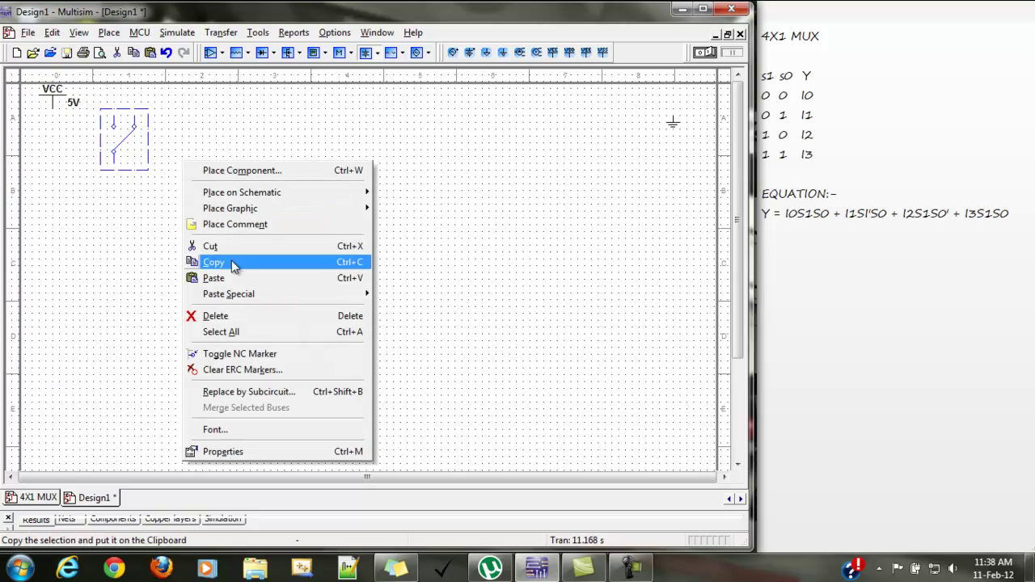
{"action": "left_click", "coordinate": [228, 278]}
{"action": "left_click", "coordinate": [156, 167]}
{"action": "left_click", "coordinate": [155, 169]}
{"action": "key", "text": "ctrl+v"}
{"action": "left_click", "coordinate": [195, 163]}
{"action": "key", "text": "ctrl+v"}
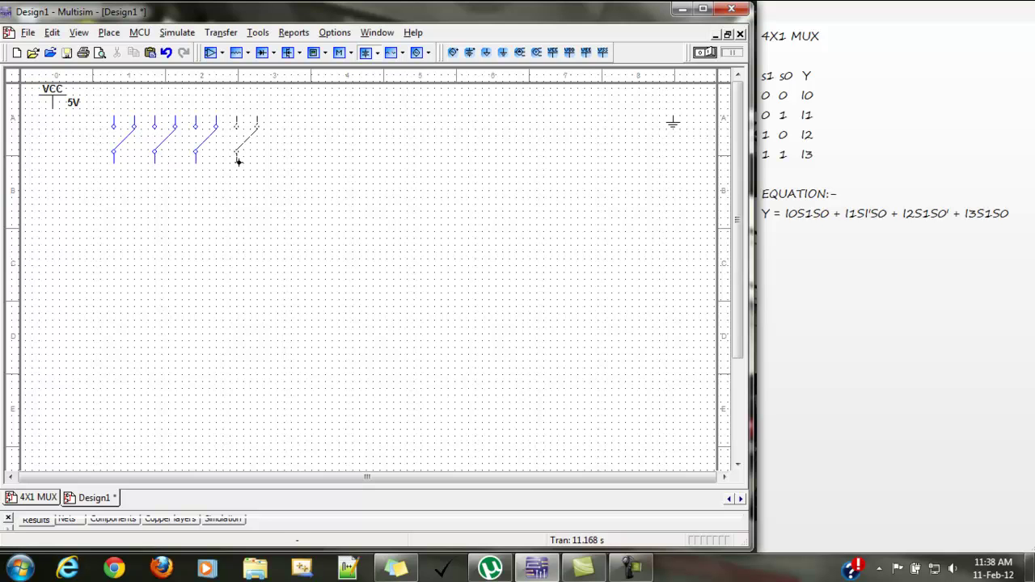
{"action": "key", "text": "ctrl+v"}
{"action": "left_click", "coordinate": [314, 166]}
{"action": "key", "text": "ctrl+v"}
{"action": "left_click", "coordinate": [388, 167]}
- Wire VCC to the left upper contact of all six switches along a shared line
{"action": "left_click", "coordinate": [53, 108]}
{"action": "left_click", "coordinate": [386, 116]}
{"action": "left_click", "coordinate": [313, 110]}
{"action": "left_click", "coordinate": [236, 116]}
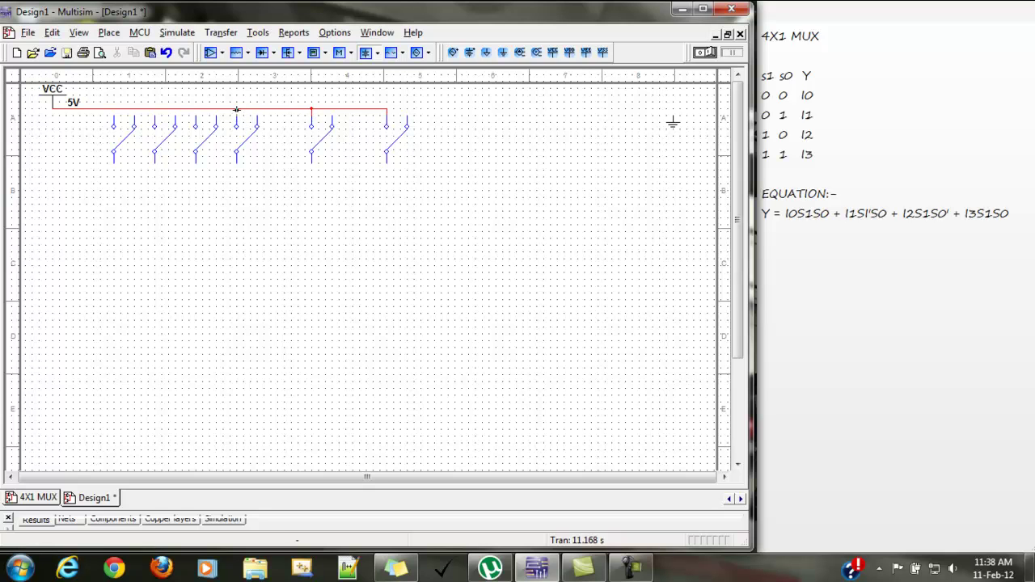
{"action": "left_click", "coordinate": [196, 111]}
{"action": "left_click", "coordinate": [154, 116]}
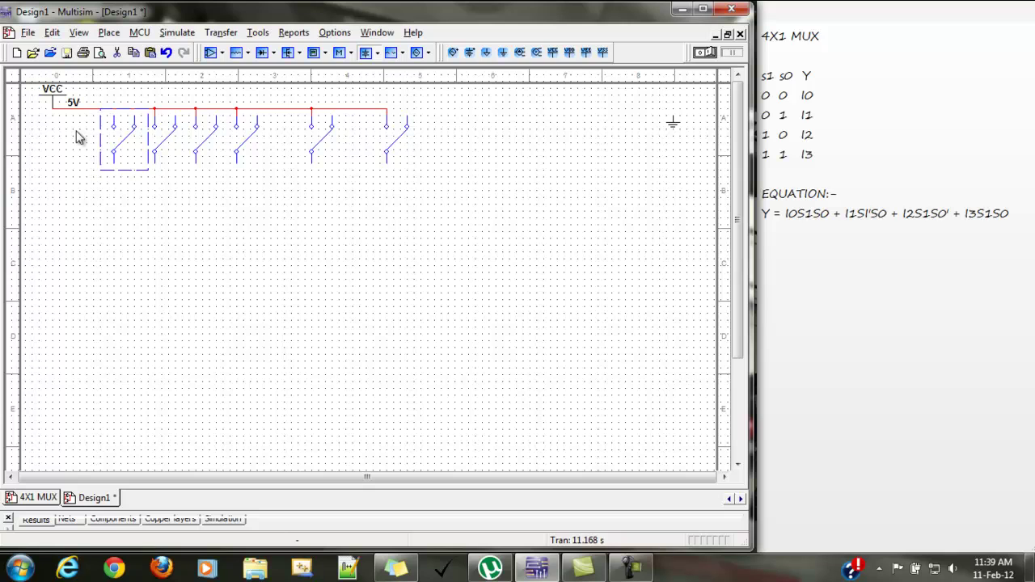
{"action": "left_click", "coordinate": [113, 110]}
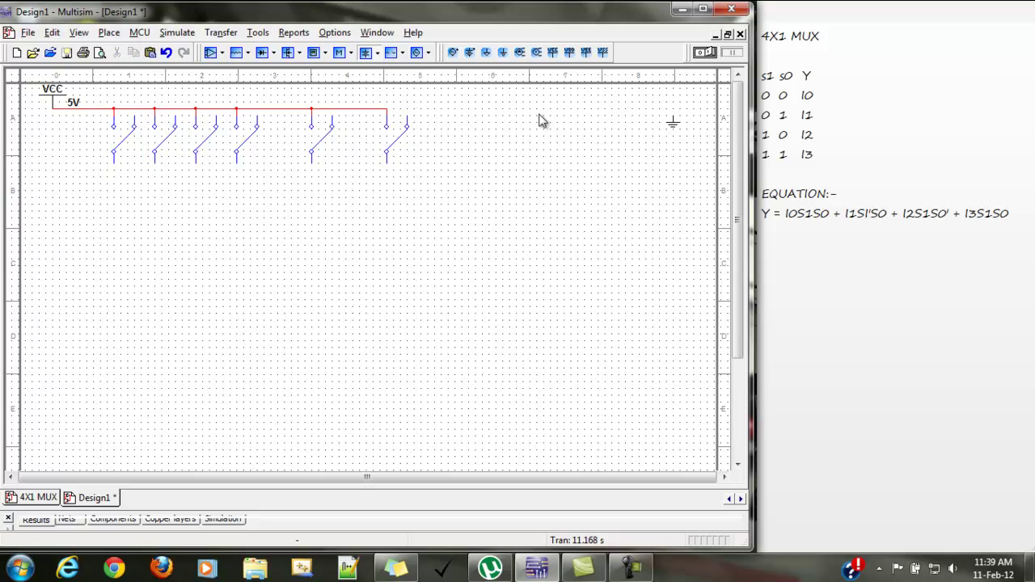
- Wire the ground to the first switch's right upper contact and color that wire black
{"action": "left_click", "coordinate": [672, 118]}
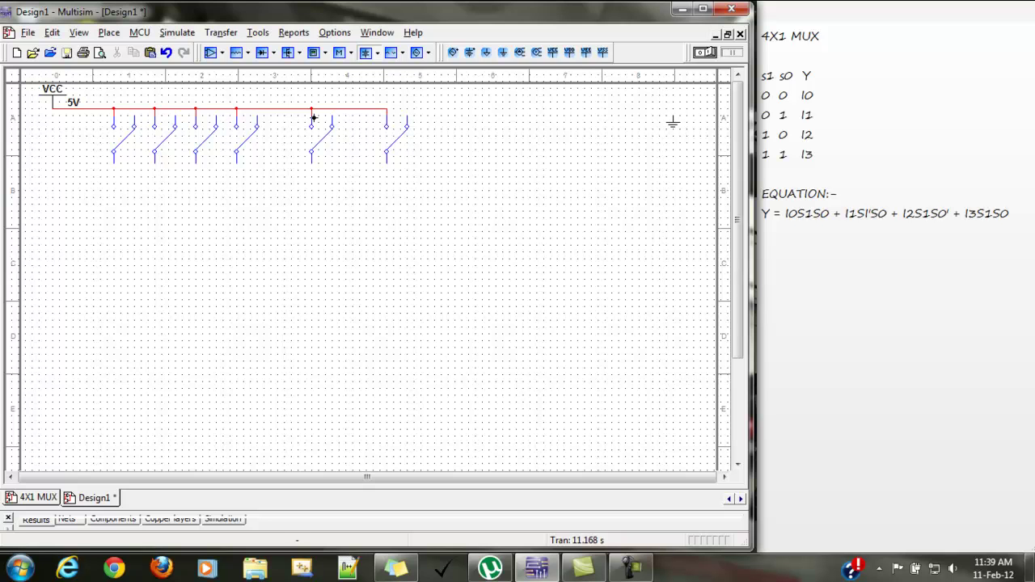
{"action": "left_click", "coordinate": [133, 120]}
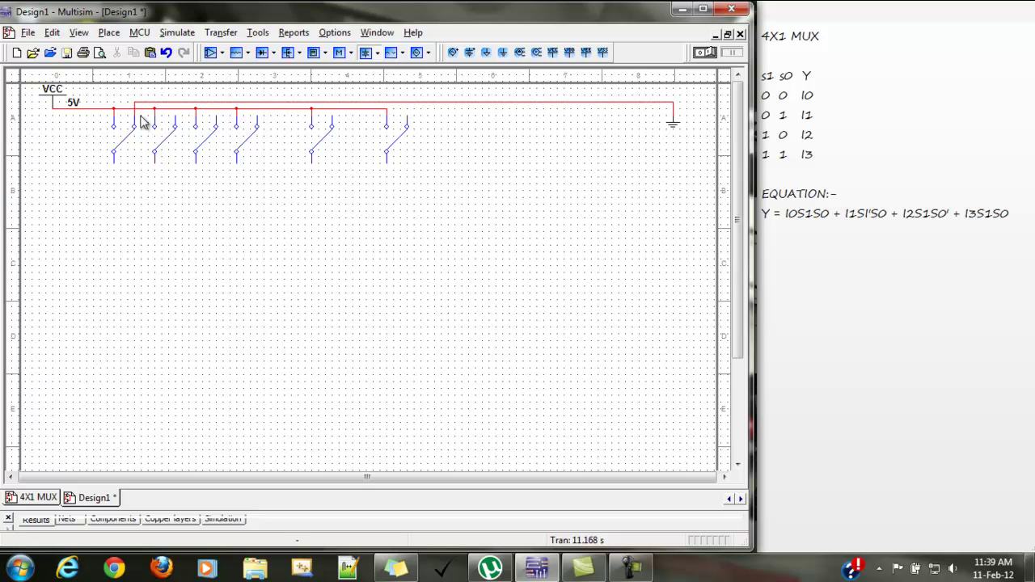
{"action": "right_click", "coordinate": [380, 103]}
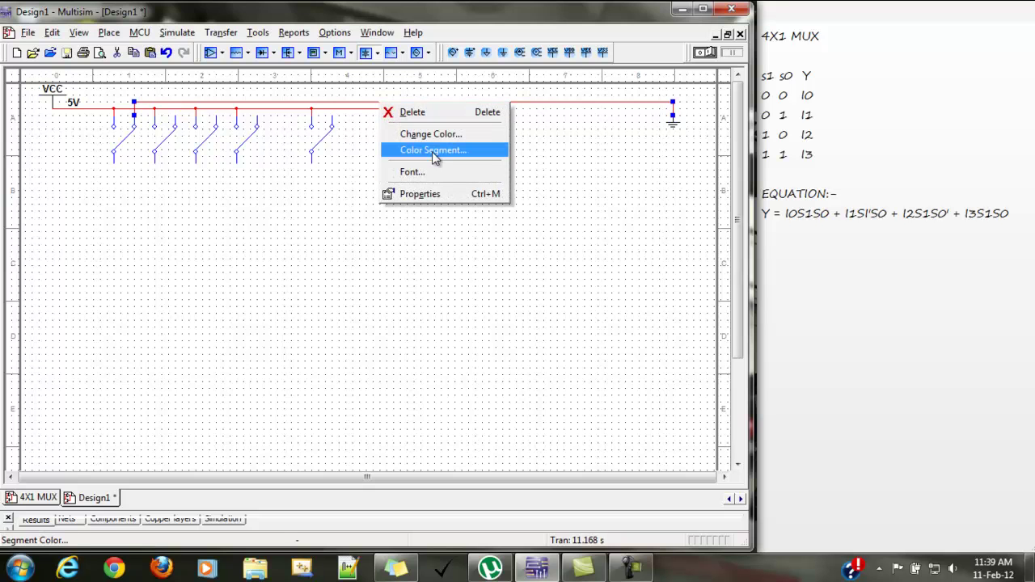
{"action": "left_click", "coordinate": [430, 135]}
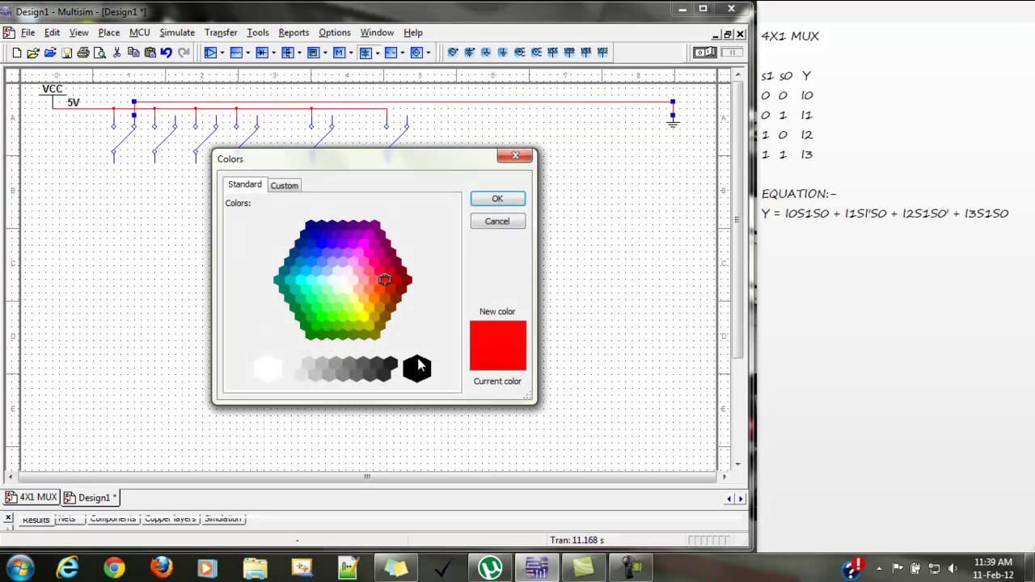
{"action": "left_click", "coordinate": [418, 366]}
{"action": "left_click", "coordinate": [497, 200]}
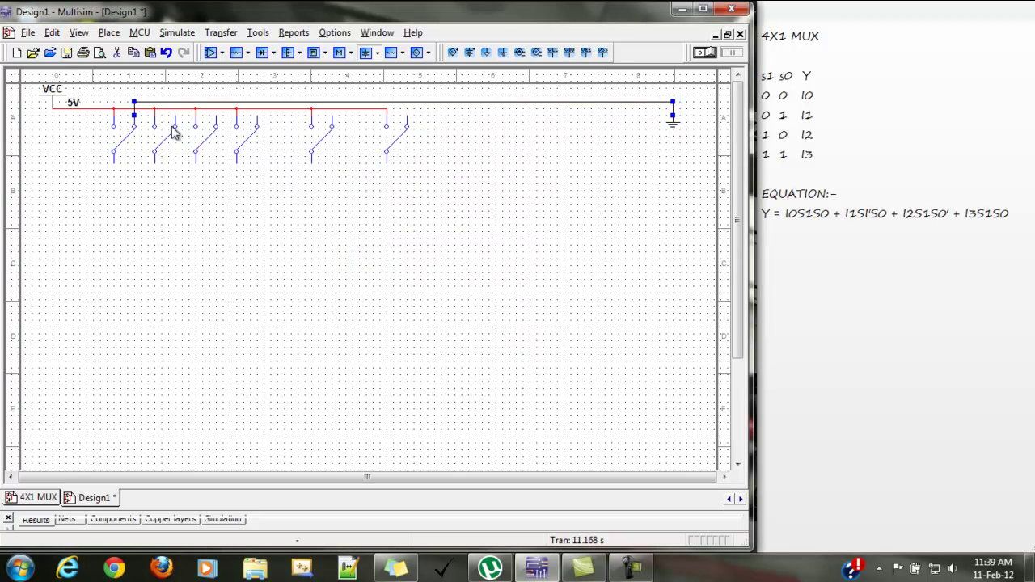
- Connect the right upper contacts of the other five switches to the black ground wire
{"action": "left_click", "coordinate": [174, 117]}
{"action": "left_click", "coordinate": [175, 102]}
{"action": "left_click", "coordinate": [256, 117]}
{"action": "left_click", "coordinate": [256, 103]}
{"action": "left_click", "coordinate": [215, 118]}
{"action": "left_click", "coordinate": [216, 102]}
{"action": "left_click", "coordinate": [331, 117]}
{"action": "left_click", "coordinate": [332, 102]}
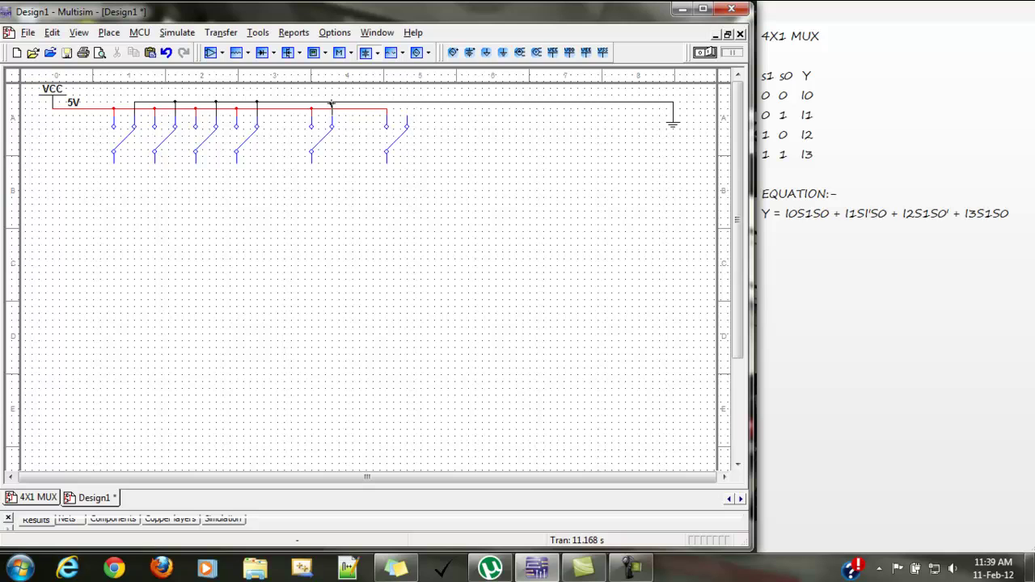
{"action": "left_click", "coordinate": [408, 116]}
{"action": "left_click", "coordinate": [407, 103]}
- Toggle all six switches to their VCC contacts
{"action": "left_click", "coordinate": [125, 156]}
{"action": "left_click", "coordinate": [164, 151]}
{"action": "left_click", "coordinate": [204, 147]}
{"action": "left_click", "coordinate": [247, 148]}
{"action": "left_click", "coordinate": [322, 149]}
{"action": "left_click", "coordinate": [401, 150]}
- Turn on label display for the sixth switch, label it S0, and position the label beside the switch
{"action": "right_click", "coordinate": [397, 146]}
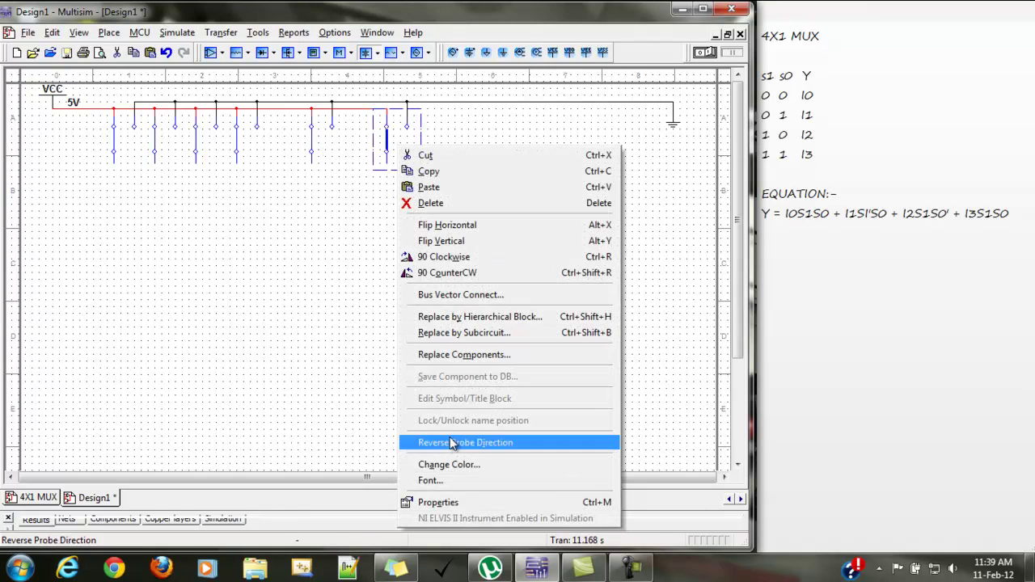
{"action": "left_click", "coordinate": [438, 502]}
{"action": "left_click", "coordinate": [270, 176]}
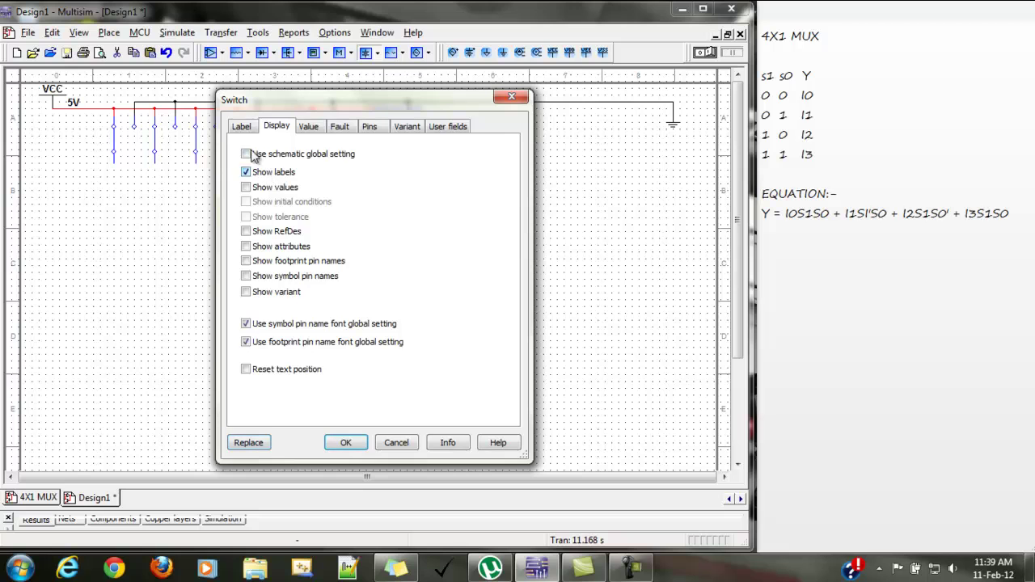
{"action": "left_click", "coordinate": [246, 129]}
{"action": "left_click", "coordinate": [296, 209]}
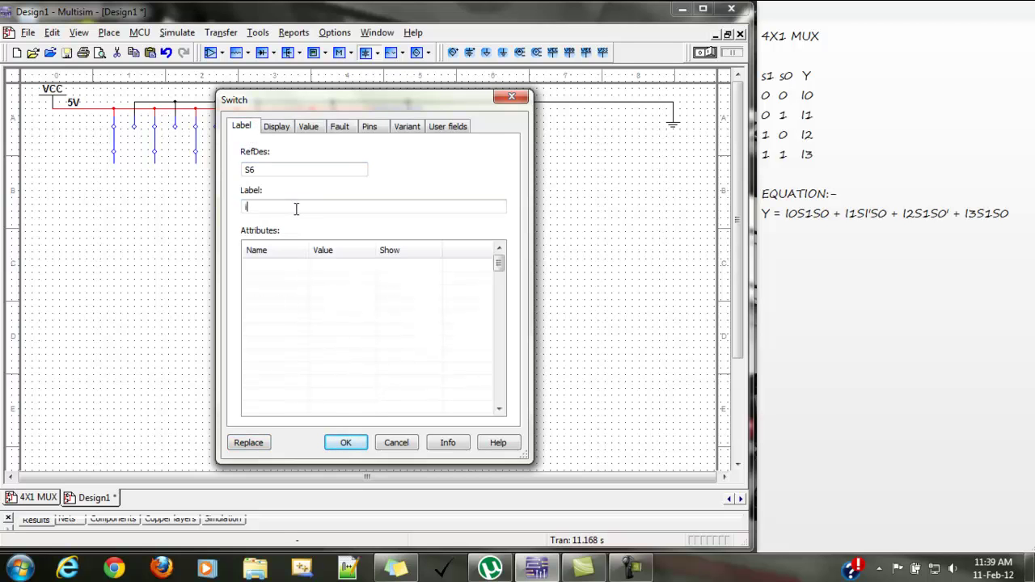
{"action": "type", "text": "S0"}
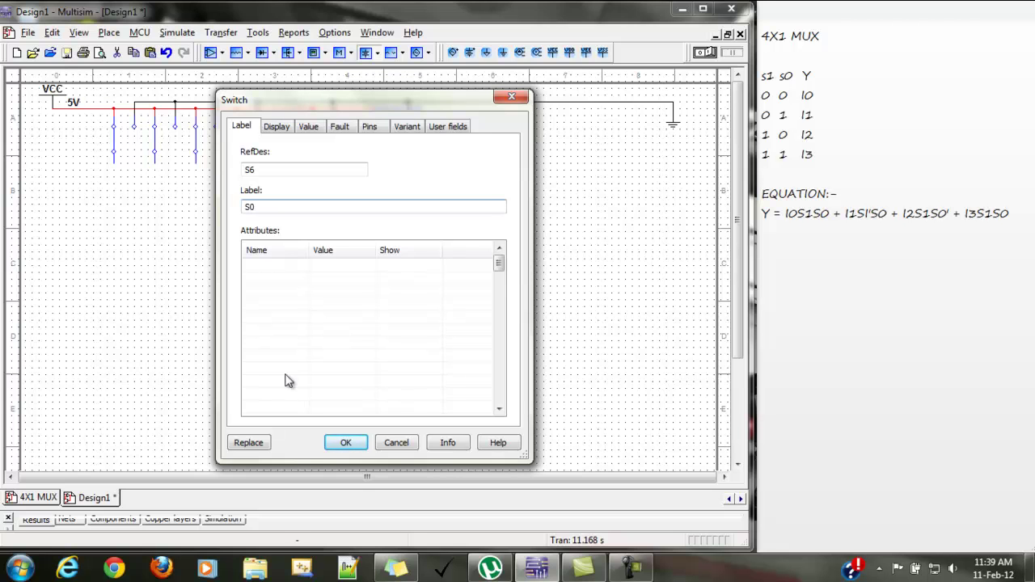
{"action": "left_click", "coordinate": [336, 444]}
{"action": "left_click", "coordinate": [388, 178]}
{"action": "double_click", "coordinate": [375, 149]}
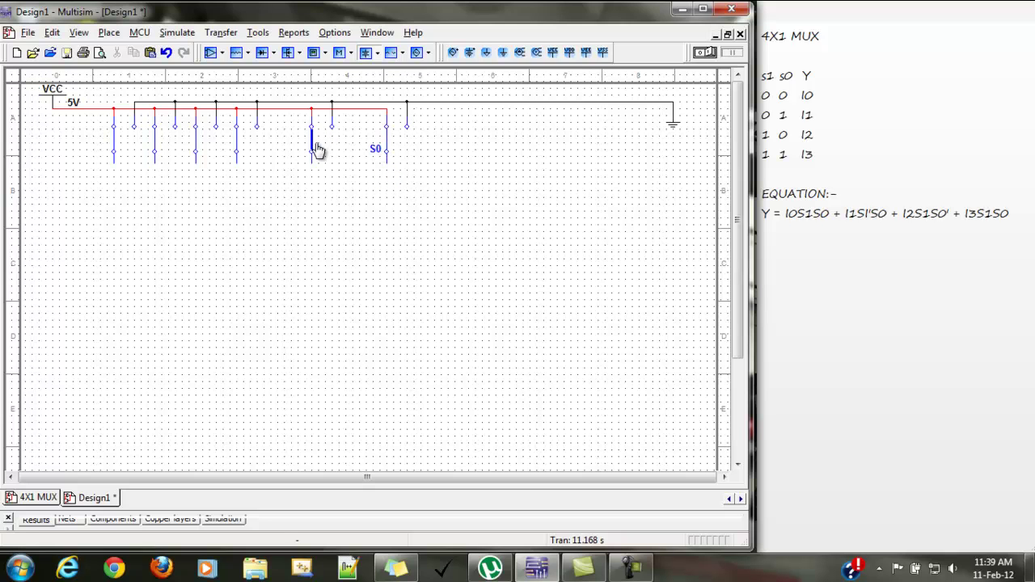
- Turn on label display for the fifth switch, label it S1, and move the label beside the switch
{"action": "double_click", "coordinate": [318, 158]}
{"action": "left_click", "coordinate": [261, 175]}
{"action": "left_click", "coordinate": [241, 127]}
{"action": "left_click", "coordinate": [271, 209]}
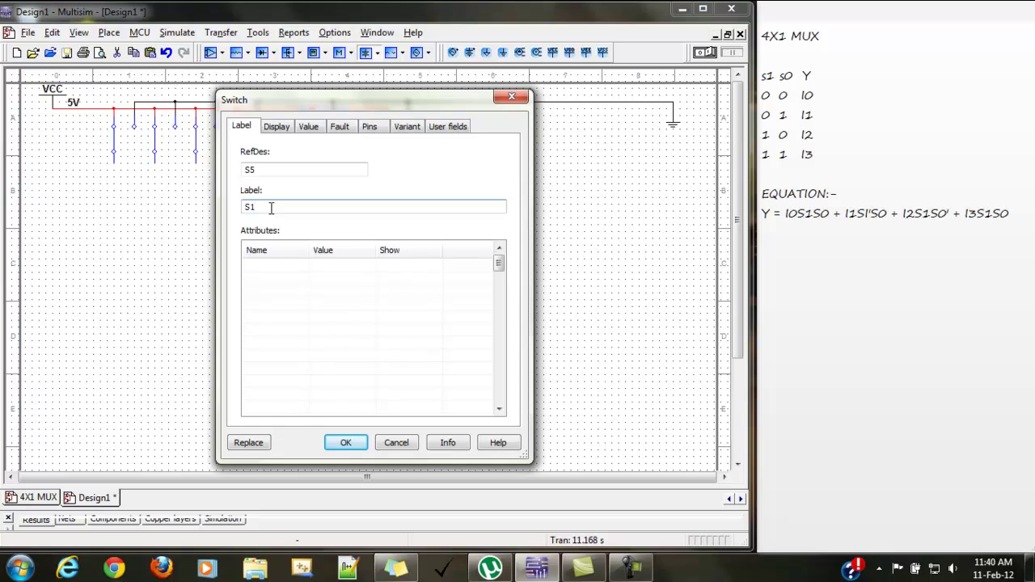
{"action": "key", "text": "Return"}
{"action": "left_click_drag", "start_coordinate": [316, 184], "coordinate": [302, 150]}
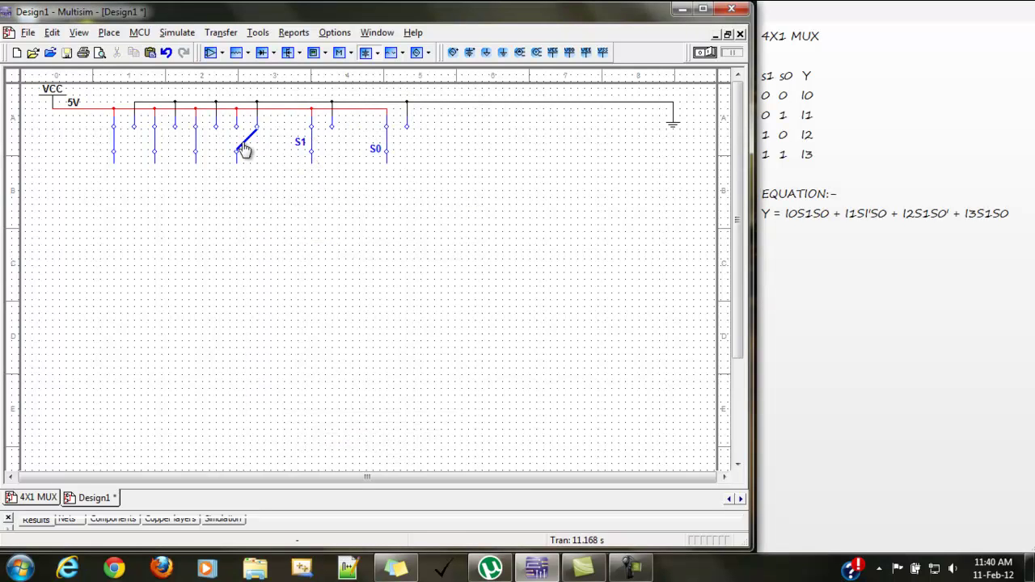
- Turn on label display for the fourth switch, label it I0, and move the label beside the switch
{"action": "left_click", "coordinate": [251, 156]}
{"action": "left_click", "coordinate": [252, 156]}
{"action": "double_click", "coordinate": [258, 136]}
{"action": "left_click", "coordinate": [257, 172]}
{"action": "left_click", "coordinate": [241, 127]}
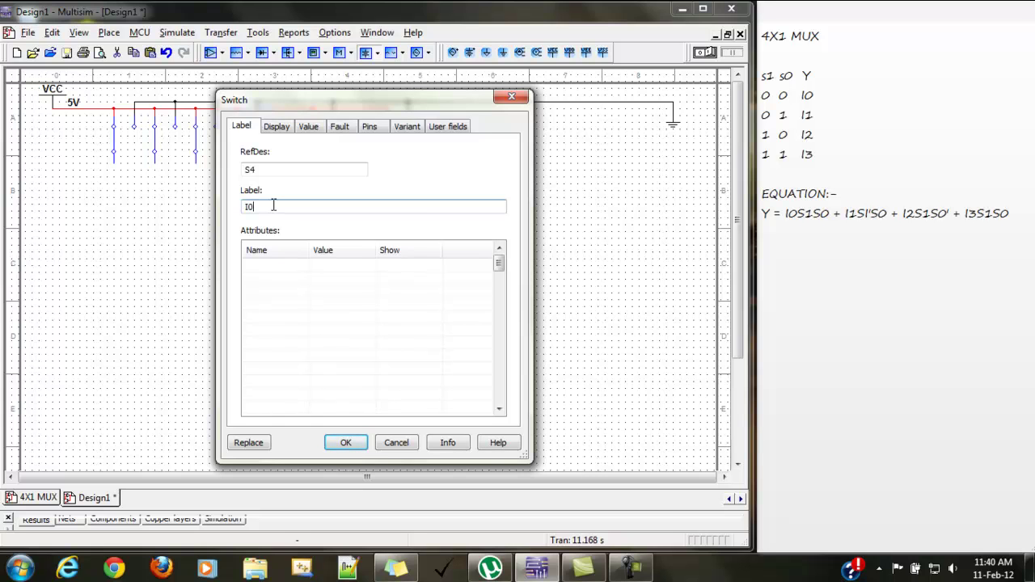
{"action": "key", "text": "Return"}
{"action": "left_click_drag", "start_coordinate": [236, 176], "coordinate": [232, 146]}
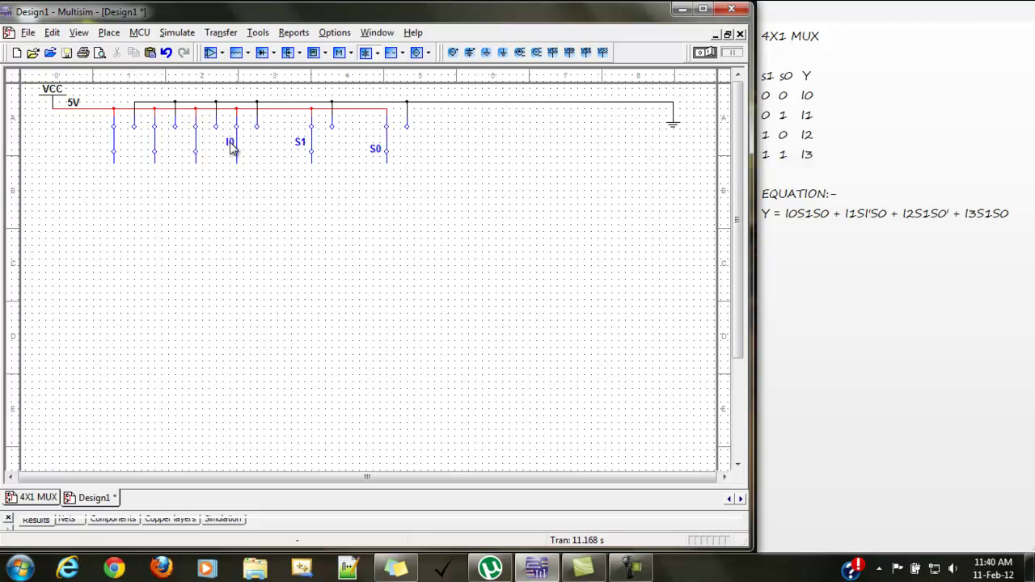
- Turn on label display for the third switch, label it I1, and move the label beside the switch
{"action": "right_click", "coordinate": [192, 157]}
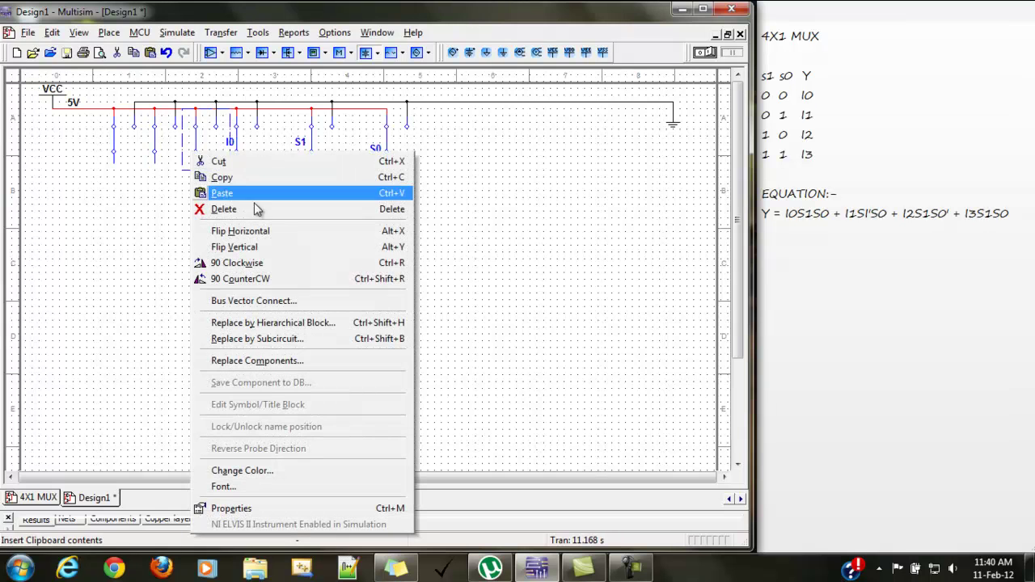
{"action": "left_click", "coordinate": [230, 509]}
{"action": "left_click", "coordinate": [261, 173]}
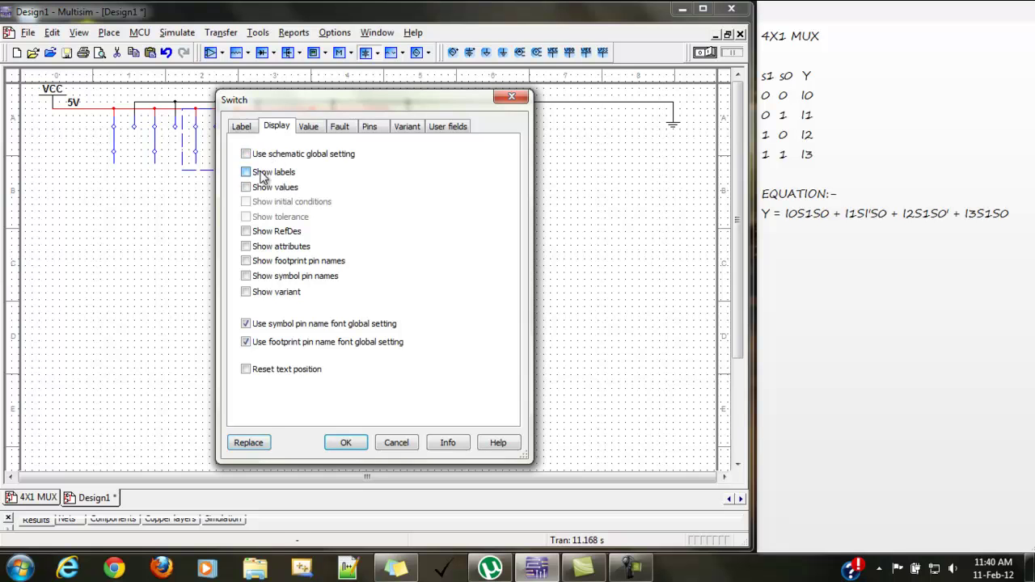
{"action": "left_click", "coordinate": [242, 126]}
{"action": "left_click", "coordinate": [268, 206]}
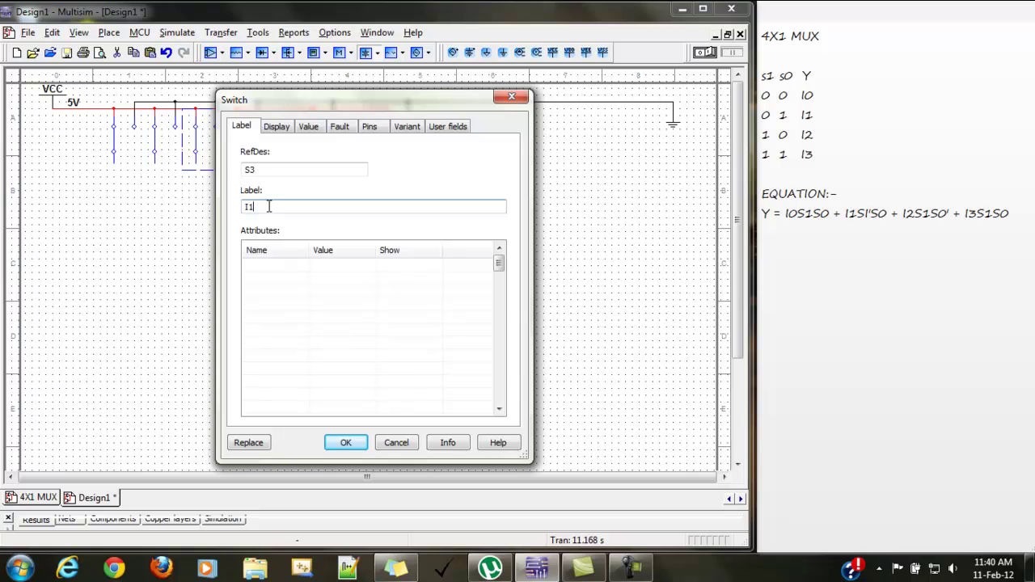
{"action": "type", "text": "I1"}
{"action": "key", "text": "Return"}
{"action": "left_click", "coordinate": [196, 173]}
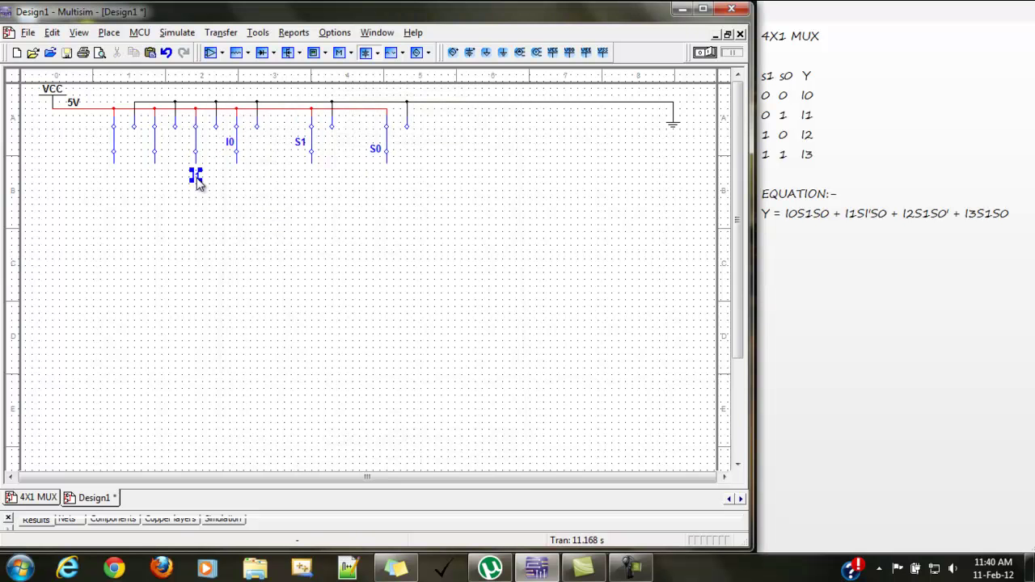
{"action": "left_click_drag", "start_coordinate": [195, 173], "coordinate": [189, 143]}
- Turn on label display for the second switch, label it I2, and move the label beside the switch
{"action": "right_click", "coordinate": [162, 156]}
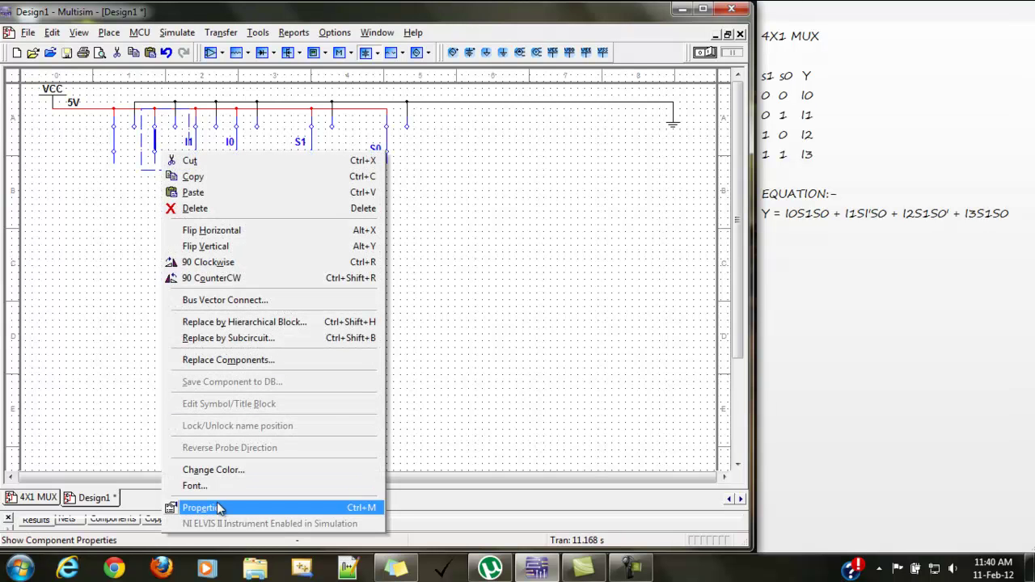
{"action": "left_click", "coordinate": [259, 505]}
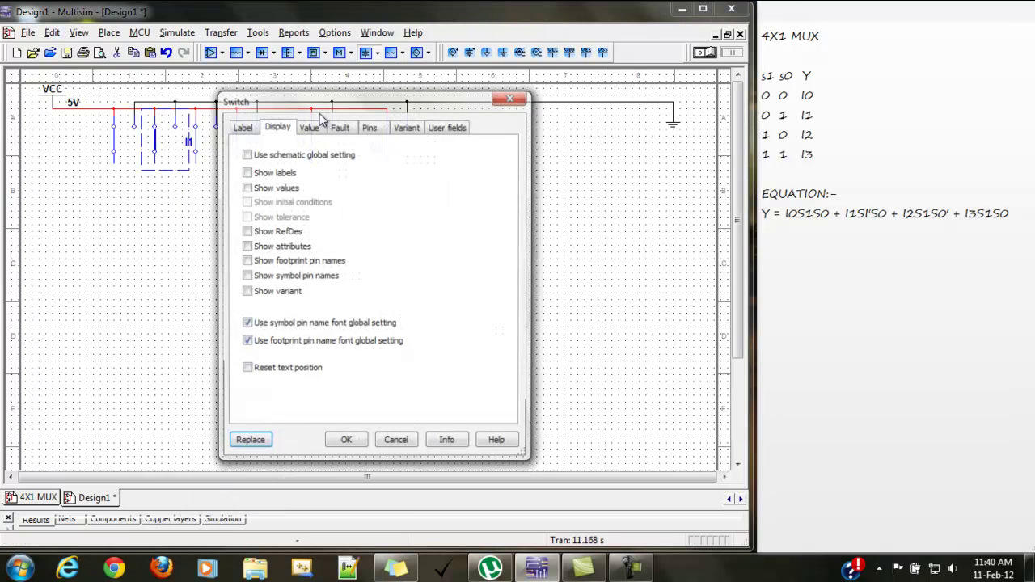
{"action": "left_click", "coordinate": [242, 128]}
{"action": "left_click", "coordinate": [261, 207]}
{"action": "key", "text": "Return"}
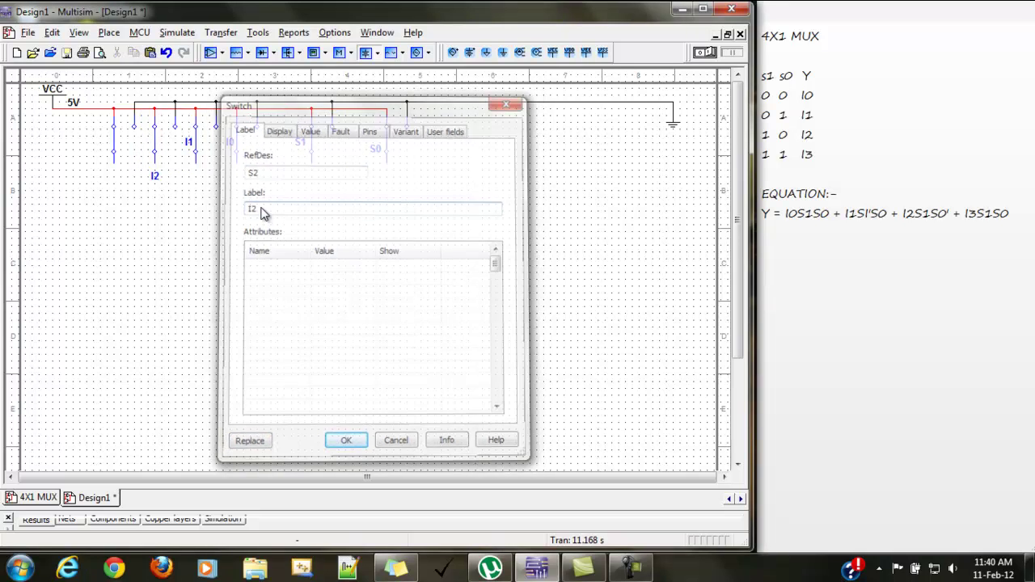
{"action": "left_click_drag", "start_coordinate": [155, 173], "coordinate": [148, 146]}
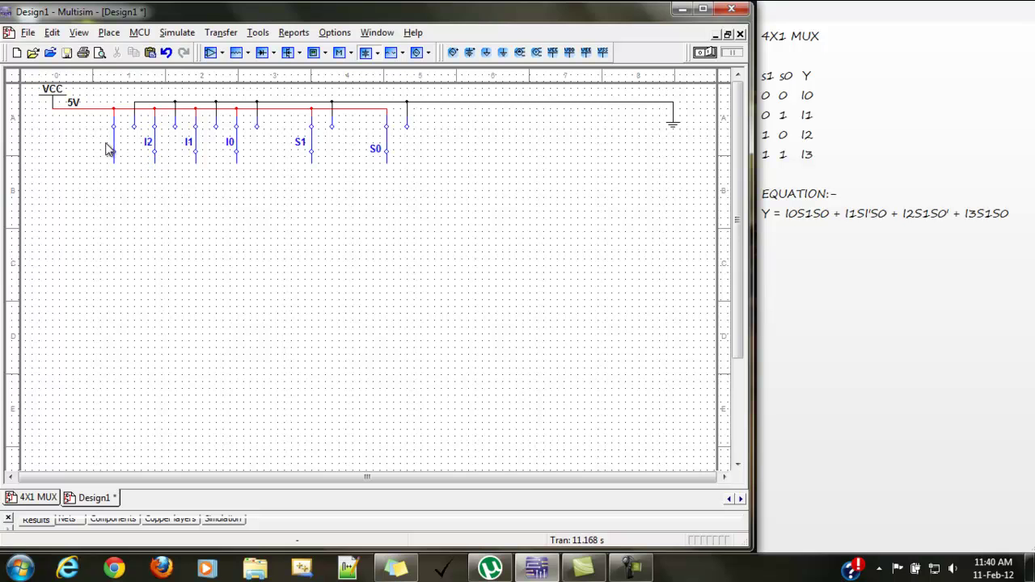
- Turn on label display for the first switch, label it I3, and move the label beside the switch
{"action": "double_click", "coordinate": [111, 150]}
{"action": "left_click", "coordinate": [246, 172]}
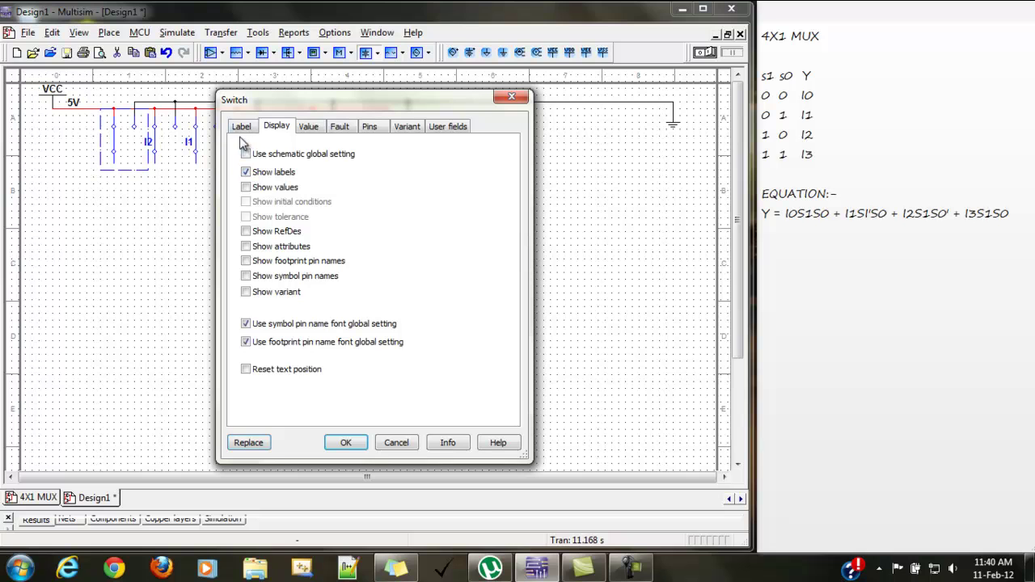
{"action": "left_click", "coordinate": [241, 126]}
{"action": "left_click", "coordinate": [255, 208]}
{"action": "type", "text": "I"}
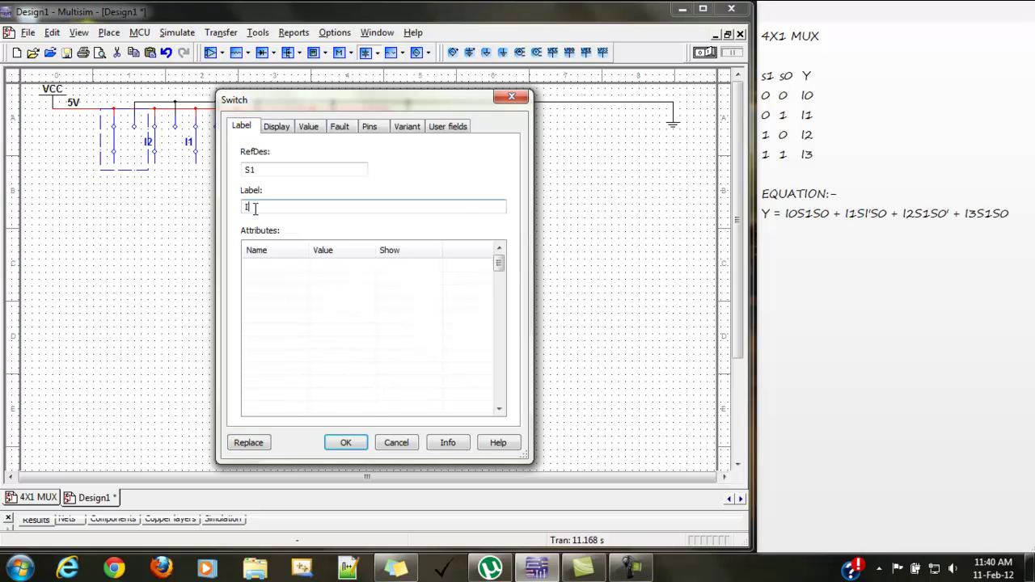
{"action": "type", "text": "3"}
{"action": "key", "text": "Return"}
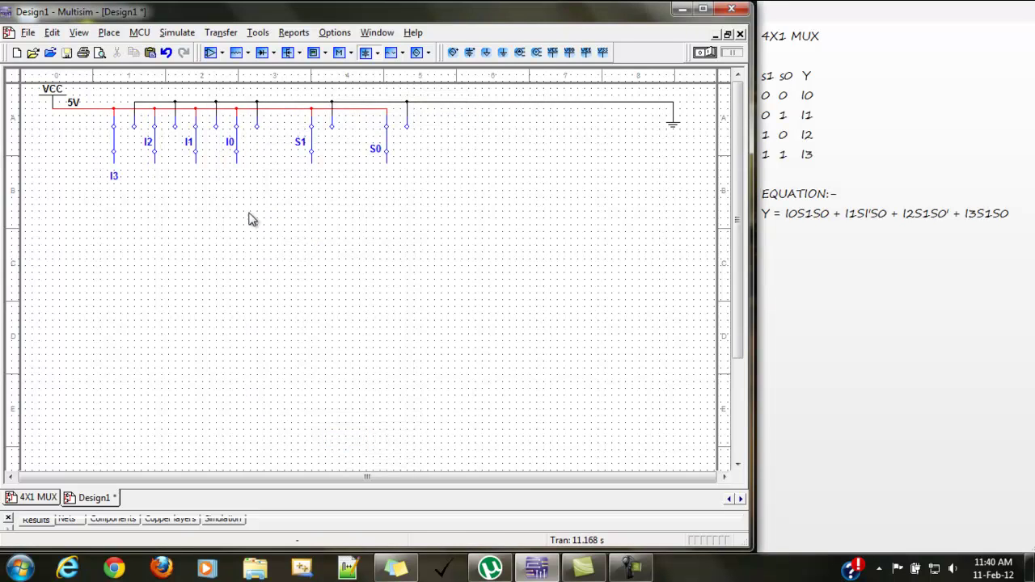
{"action": "left_click_drag", "start_coordinate": [113, 185], "coordinate": [102, 156]}
- Place section A of a 74LS04N inverter from the TTL group on the sheet below switch S1
{"action": "left_click", "coordinate": [108, 32]}
{"action": "left_click", "coordinate": [133, 53]}
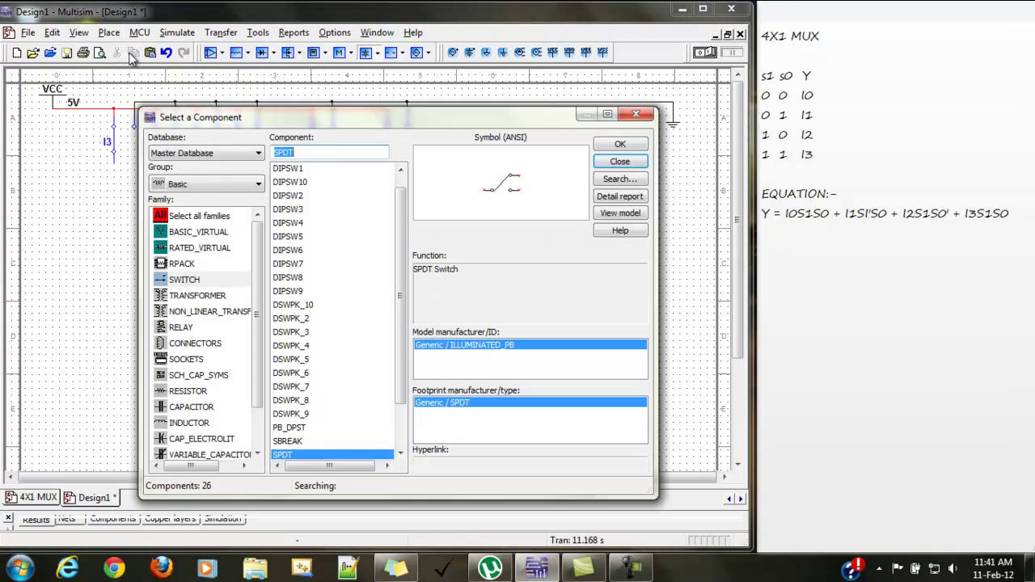
{"action": "left_click", "coordinate": [210, 186]}
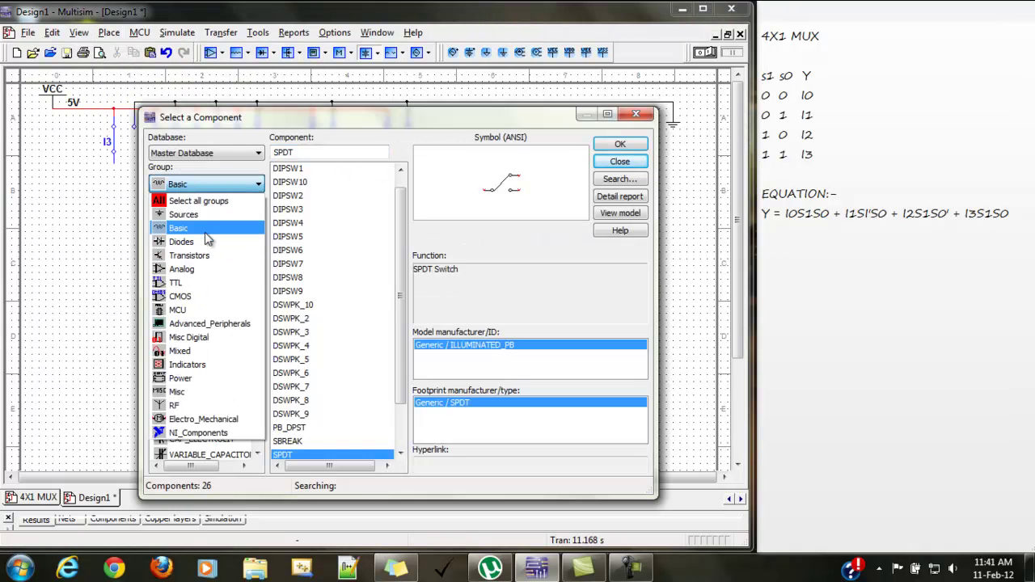
{"action": "left_click", "coordinate": [185, 282]}
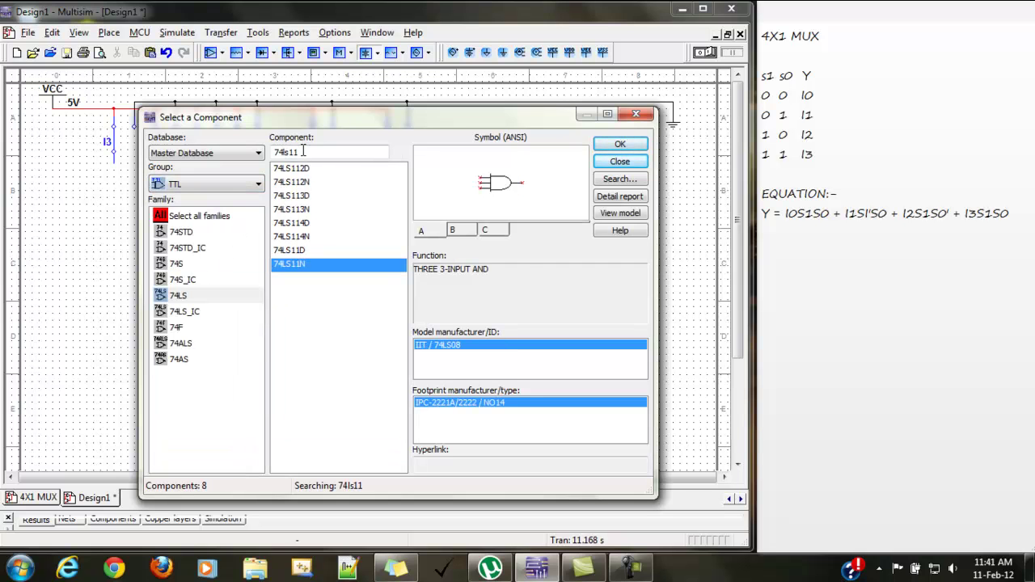
{"action": "key", "text": "BackSpace"}
{"action": "key", "text": "BackSpace"}
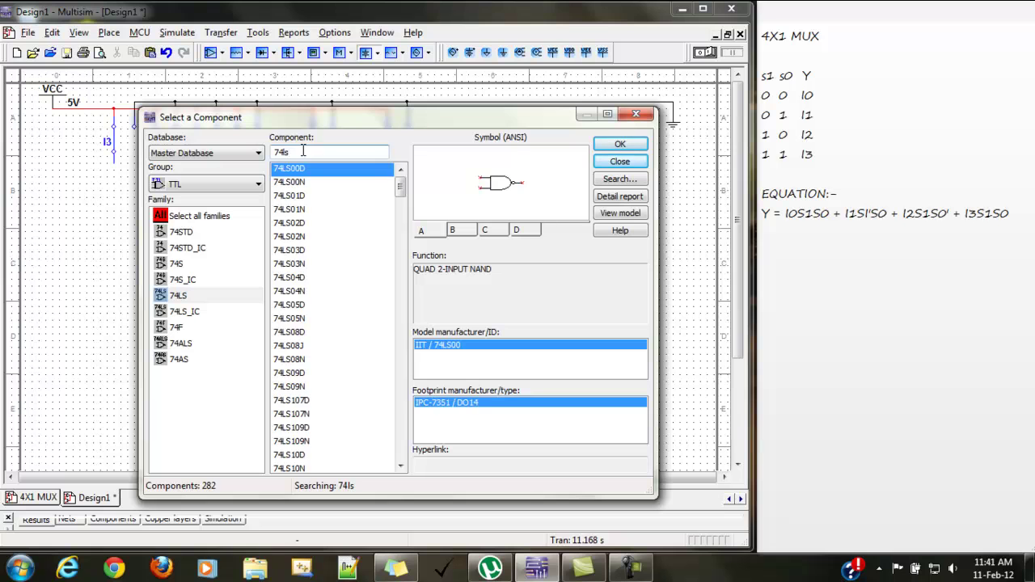
{"action": "type", "text": "04"}
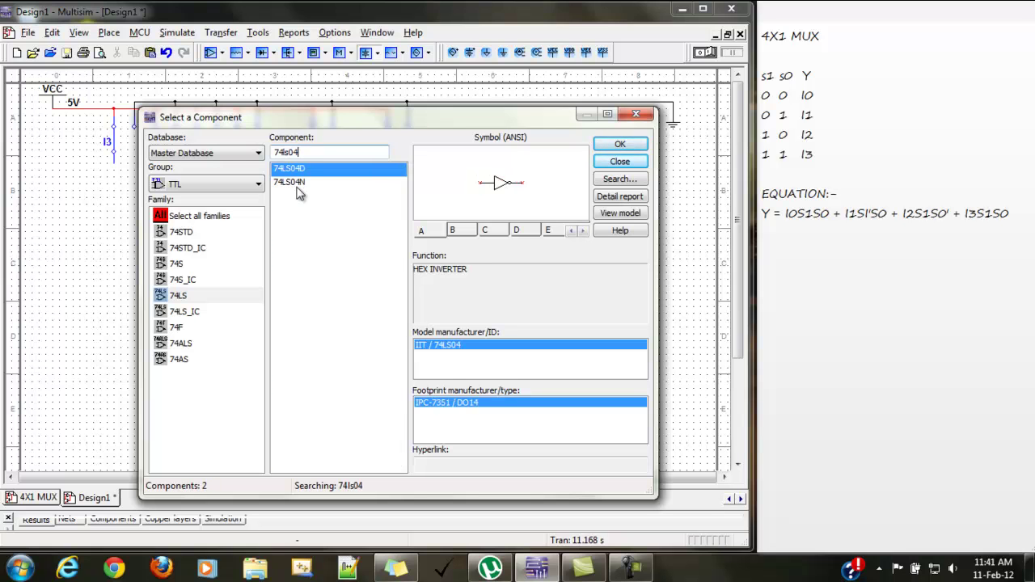
{"action": "left_click", "coordinate": [297, 186]}
{"action": "left_click", "coordinate": [624, 145]}
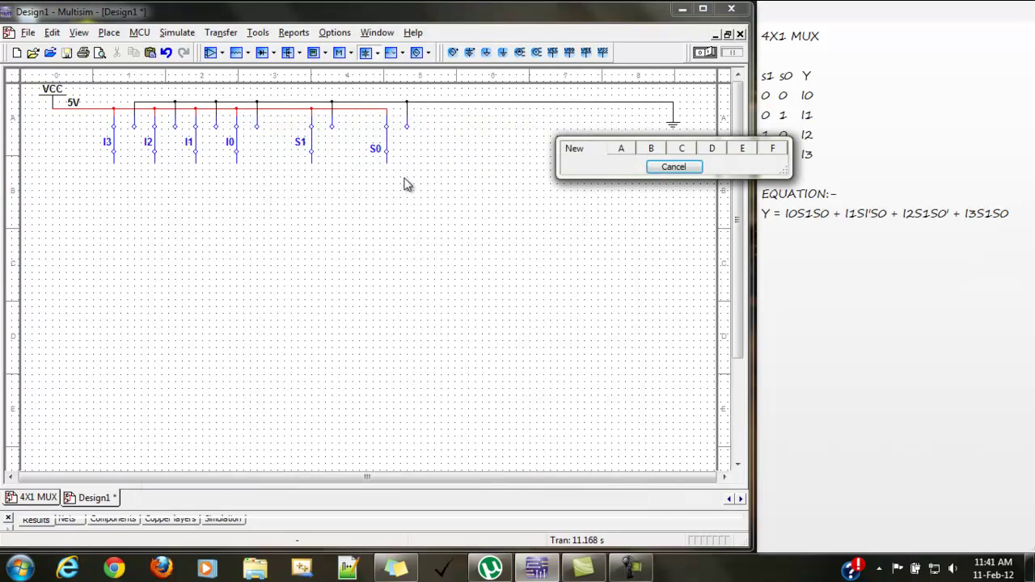
{"action": "left_click", "coordinate": [624, 150]}
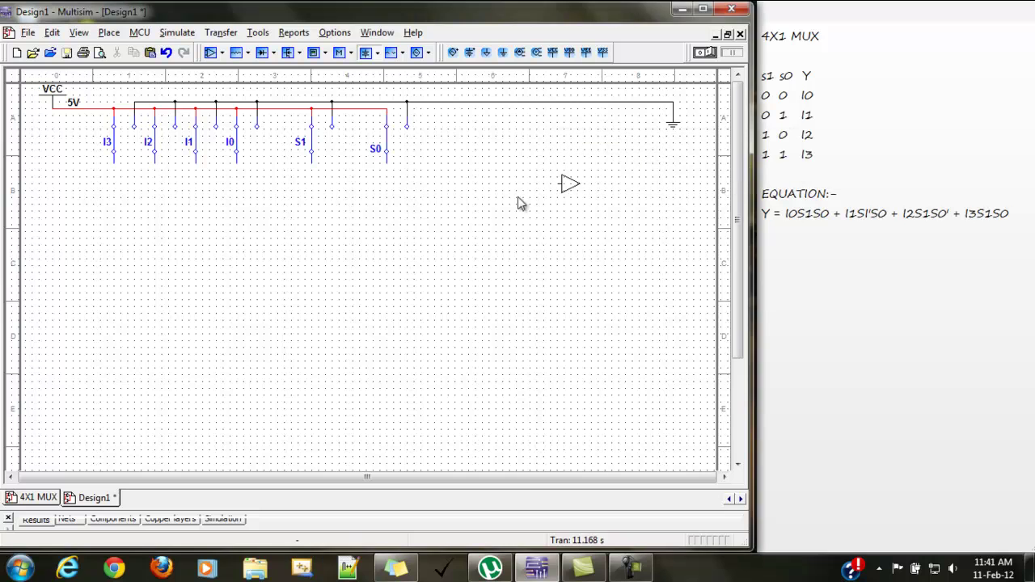
{"action": "left_click", "coordinate": [303, 253]}
{"action": "left_click", "coordinate": [340, 272]}
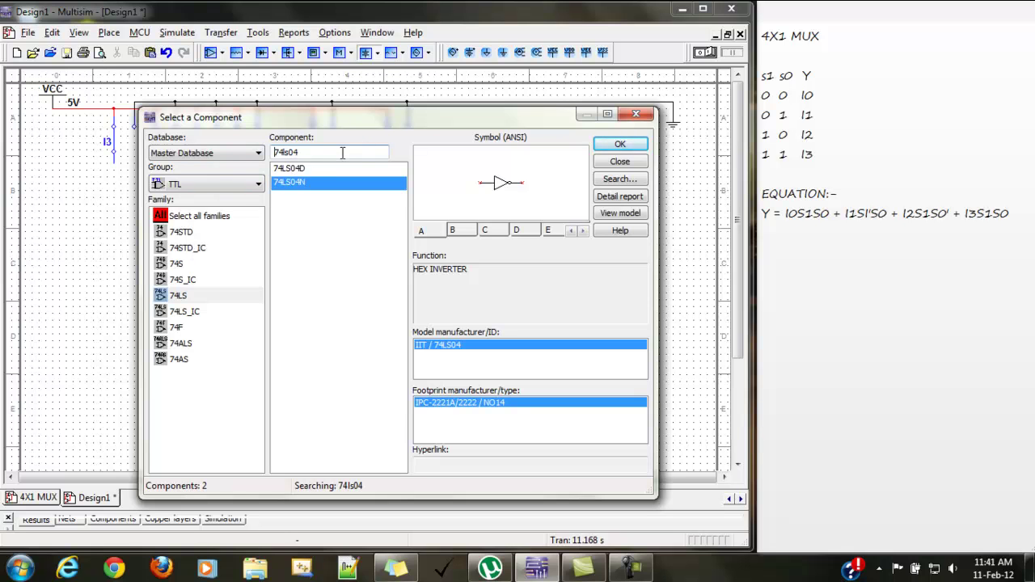
- Place section A of a 74LS11N three-input AND gate to the right of the inverter, without adding further sections
{"action": "key", "text": "BackSpace"}
{"action": "key", "text": "BackSpace"}
{"action": "type", "text": "11"}
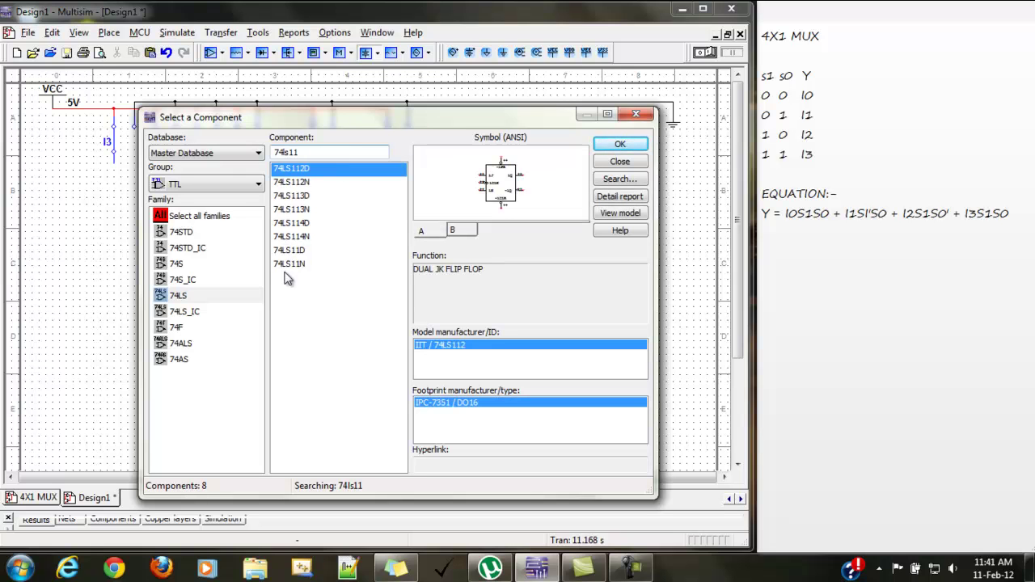
{"action": "left_click", "coordinate": [284, 264]}
{"action": "left_click", "coordinate": [618, 144]}
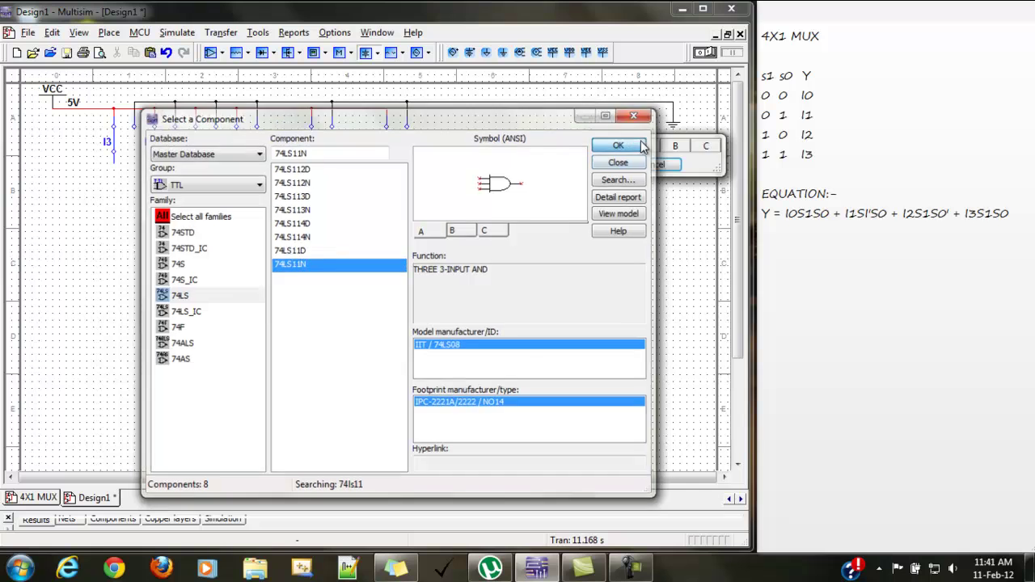
{"action": "left_click", "coordinate": [646, 147]}
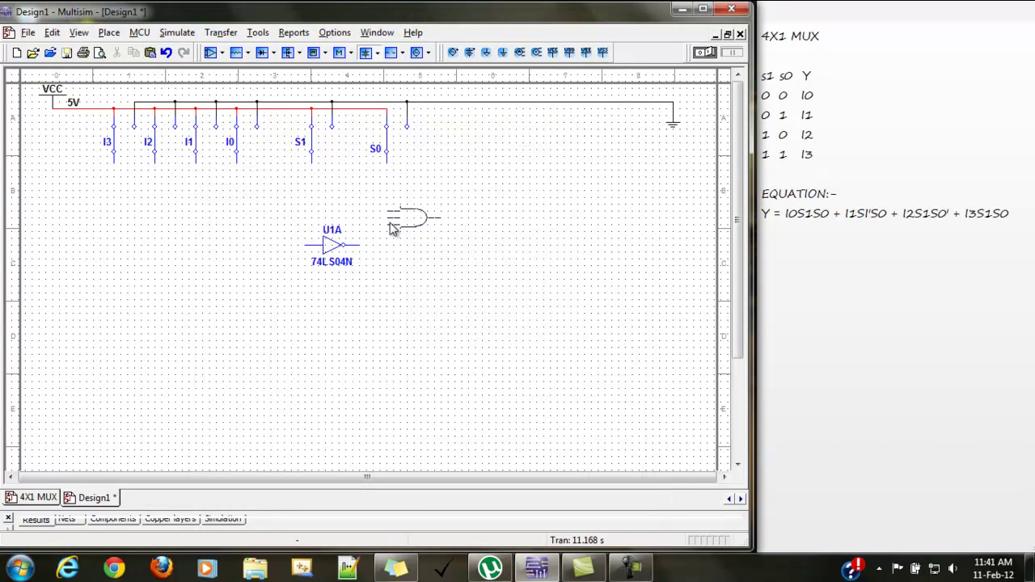
{"action": "left_click", "coordinate": [443, 223]}
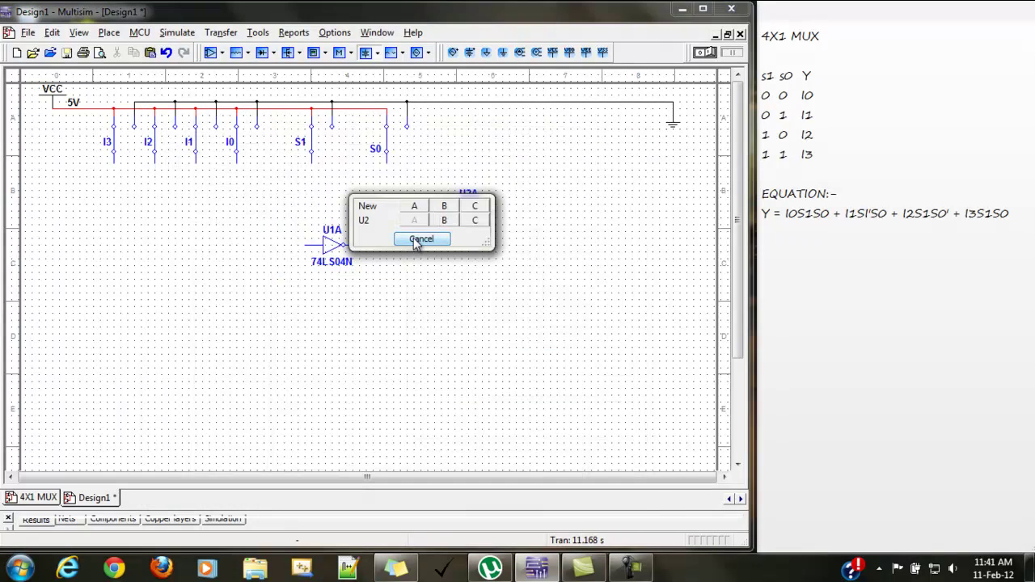
{"action": "left_click", "coordinate": [416, 239]}
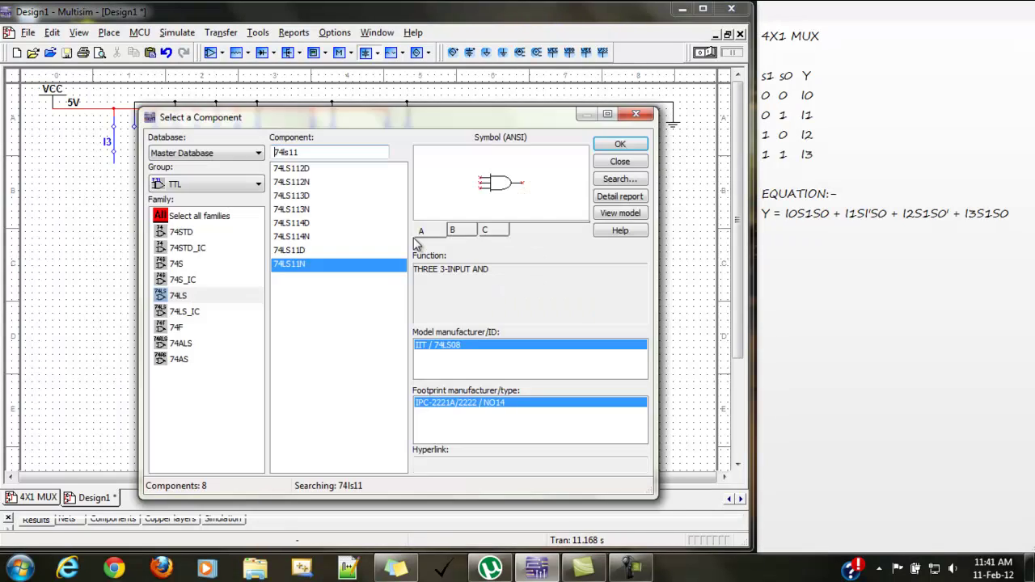
- Place an OR4 four-input OR gate from the Misc Digital group to the right of the AND gate and close the component browser
{"action": "left_click", "coordinate": [233, 188]}
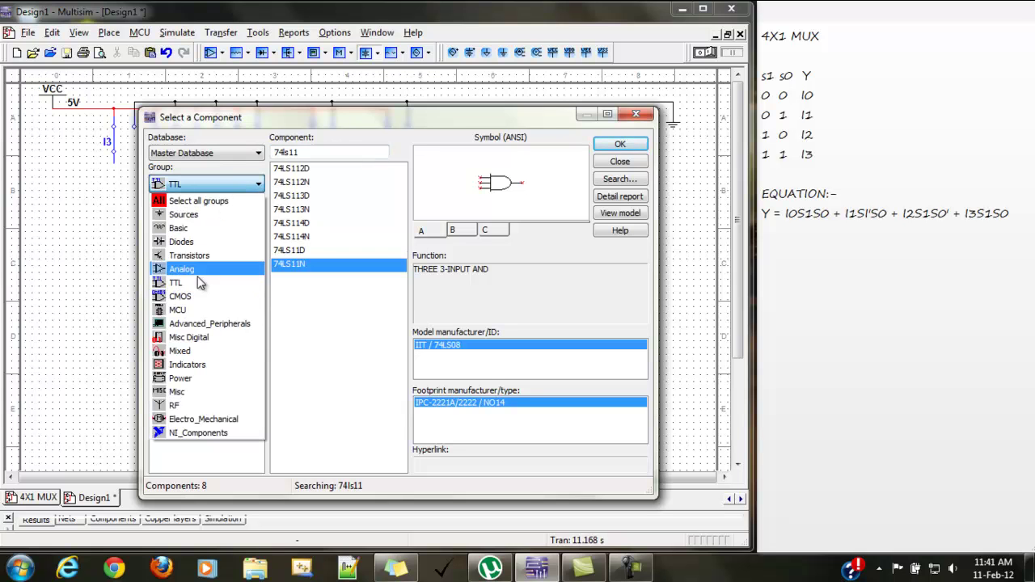
{"action": "left_click", "coordinate": [182, 343]}
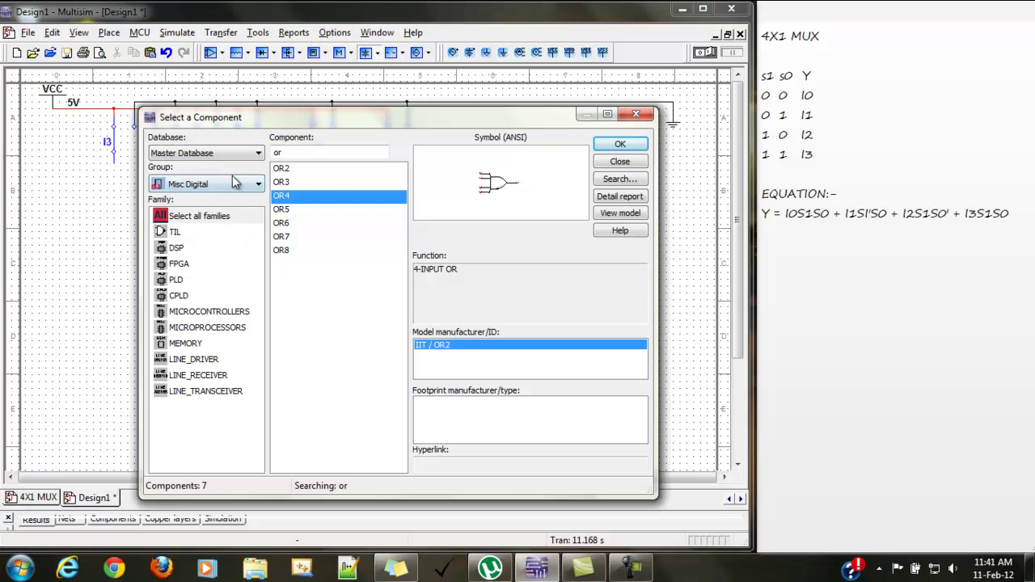
{"action": "left_click", "coordinate": [286, 197]}
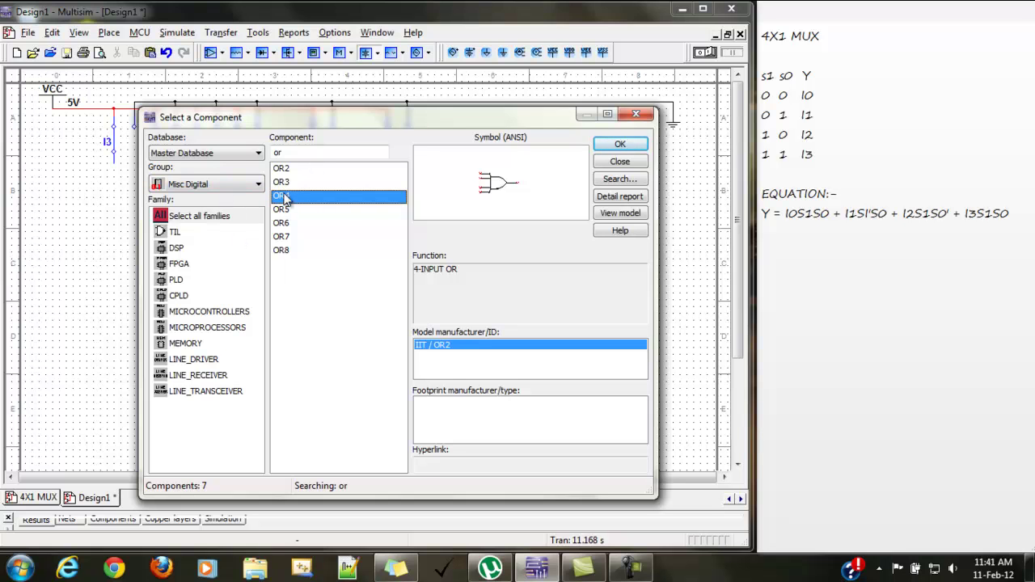
{"action": "left_click", "coordinate": [621, 144]}
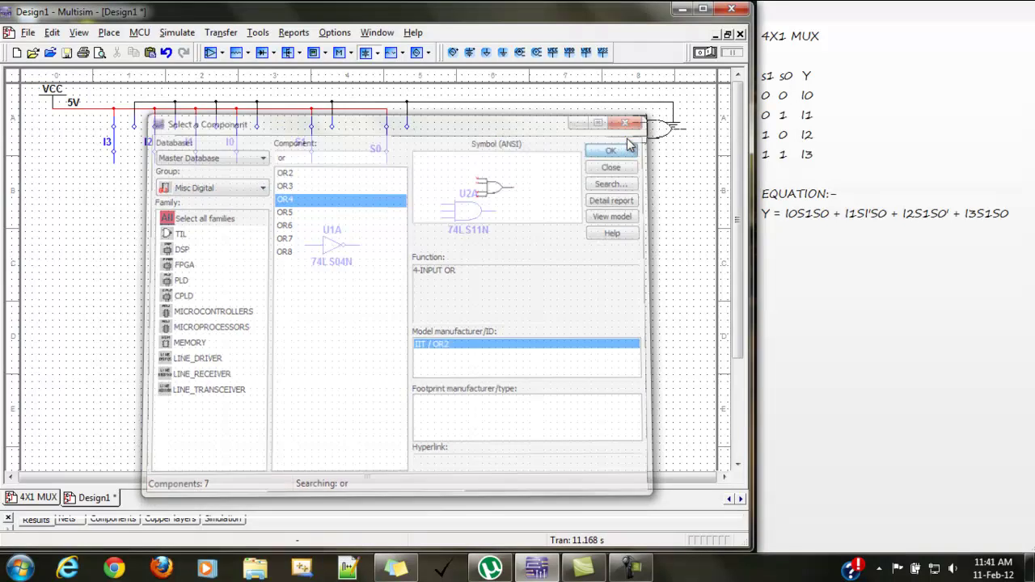
{"action": "left_click", "coordinate": [602, 272]}
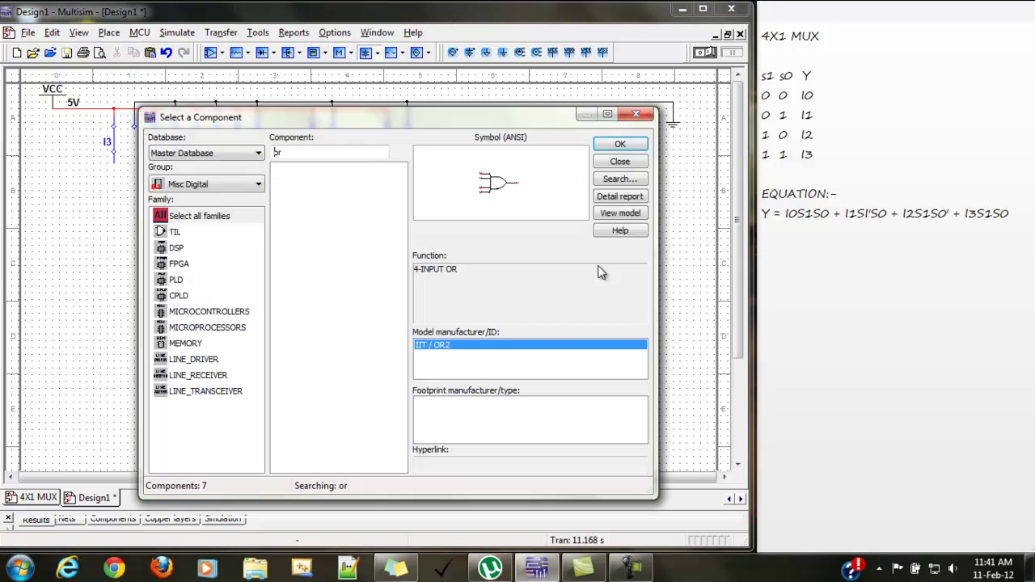
{"action": "left_click", "coordinate": [624, 171]}
- Override the global display setting for the 74LS04N inverter and hide its labels, values, RefDes and attributes
{"action": "left_click", "coordinate": [322, 256]}
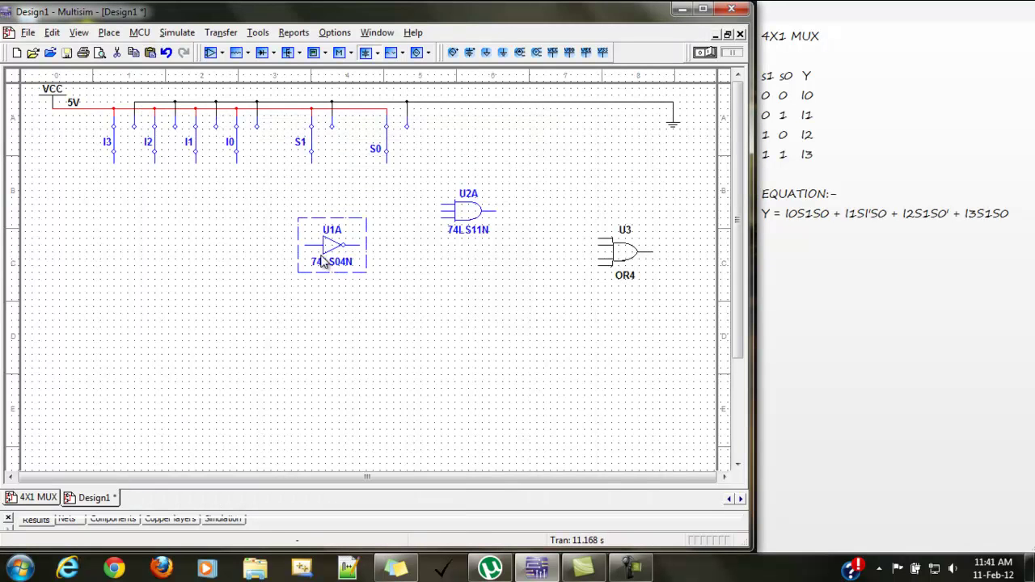
{"action": "right_click", "coordinate": [322, 256]}
{"action": "left_click", "coordinate": [368, 362]}
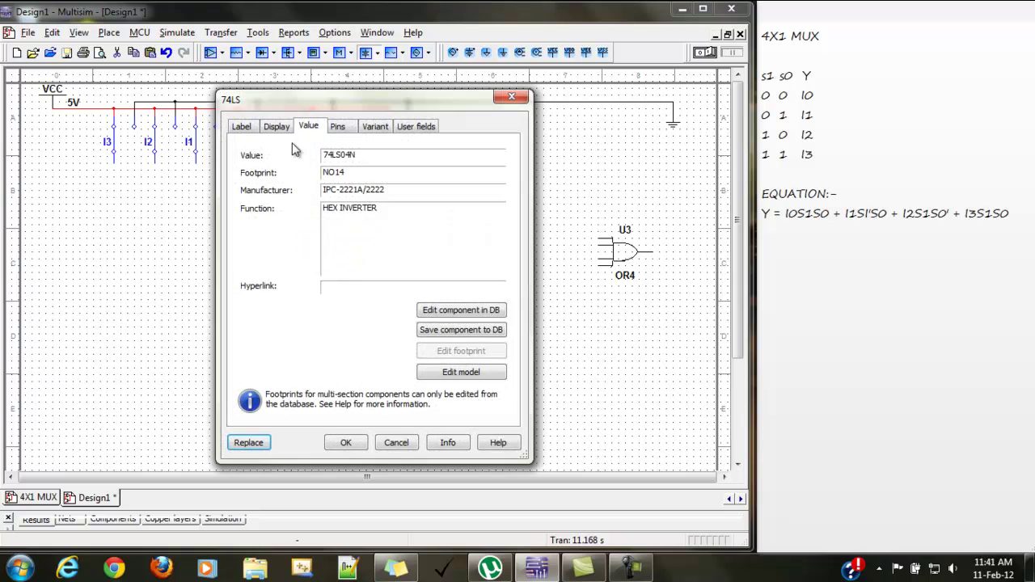
{"action": "left_click", "coordinate": [277, 128]}
{"action": "left_click", "coordinate": [279, 160]}
{"action": "left_click", "coordinate": [248, 155]}
{"action": "left_click", "coordinate": [261, 157]}
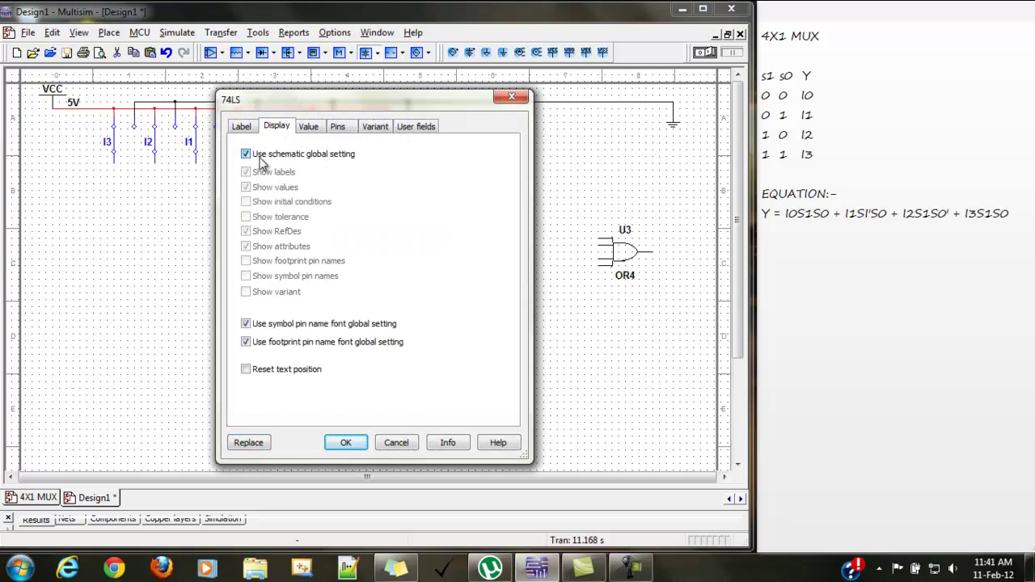
{"action": "left_click", "coordinate": [262, 173]}
{"action": "left_click", "coordinate": [261, 189]}
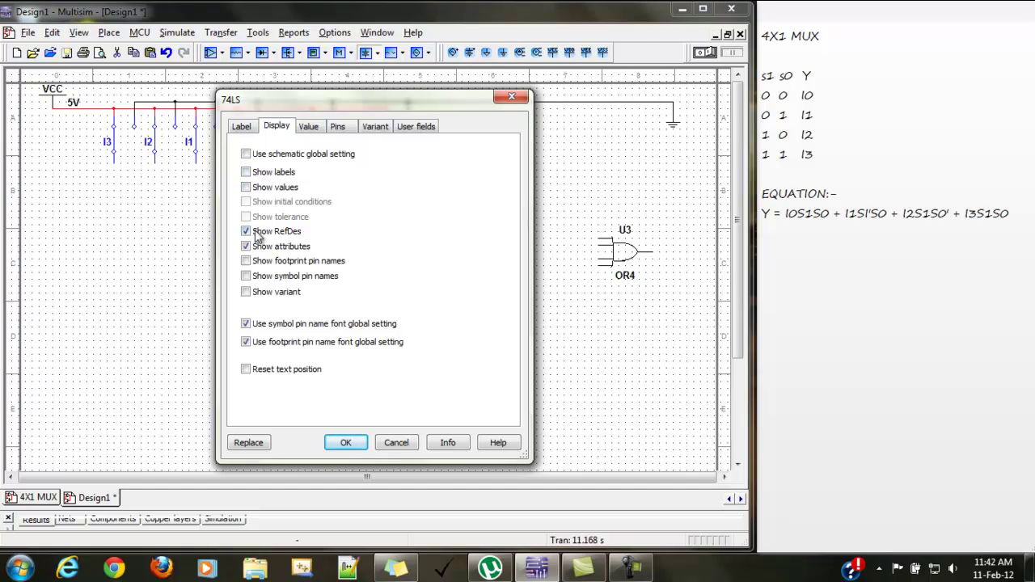
{"action": "left_click", "coordinate": [256, 233]}
{"action": "left_click", "coordinate": [256, 248]}
{"action": "left_click", "coordinate": [339, 444]}
- Override the global display setting for the 74LS11N AND gate and hide its labels, values, RefDes and attributes
{"action": "right_click", "coordinate": [459, 220]}
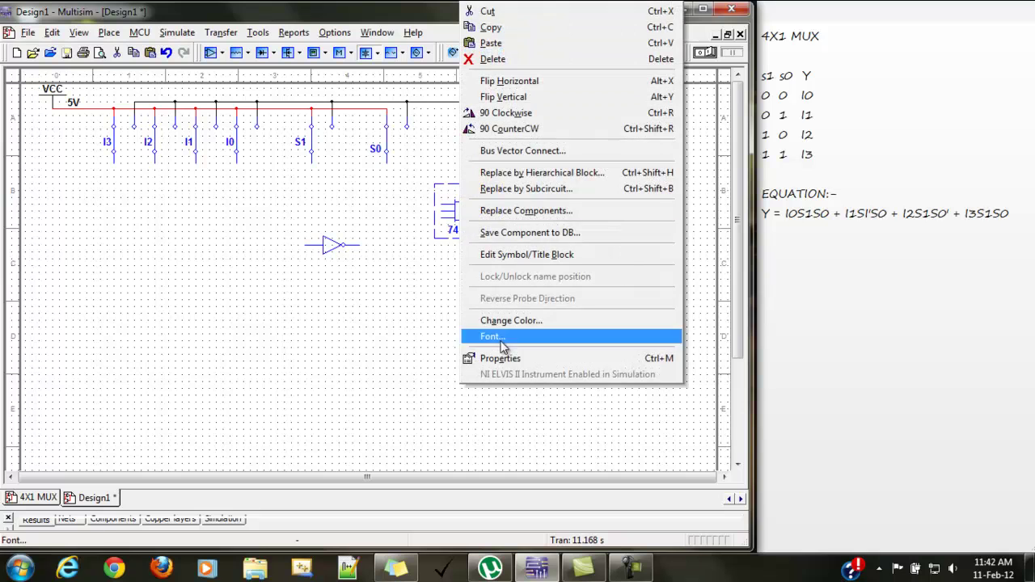
{"action": "left_click", "coordinate": [502, 360]}
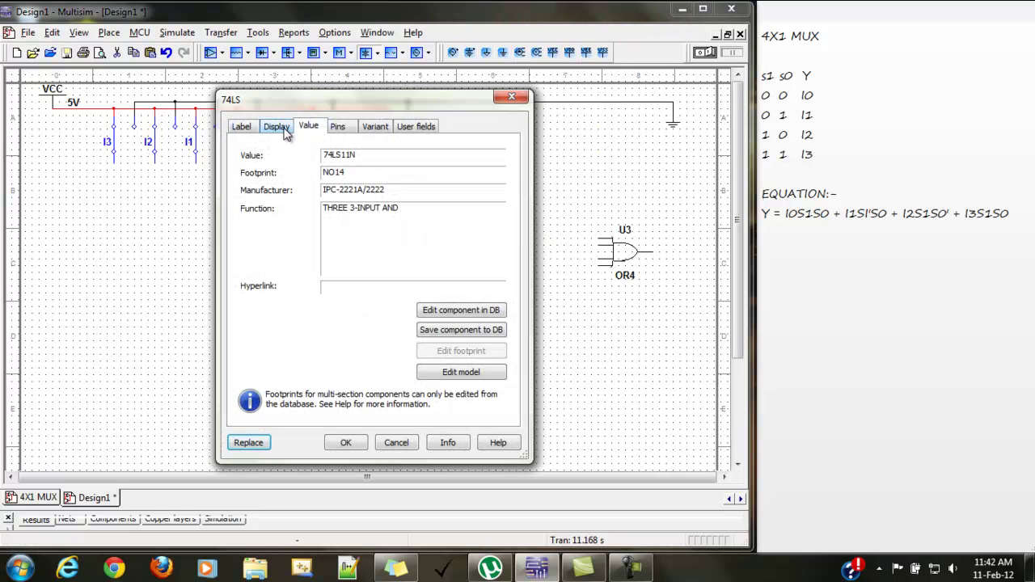
{"action": "left_click", "coordinate": [285, 130]}
{"action": "left_click", "coordinate": [247, 153]}
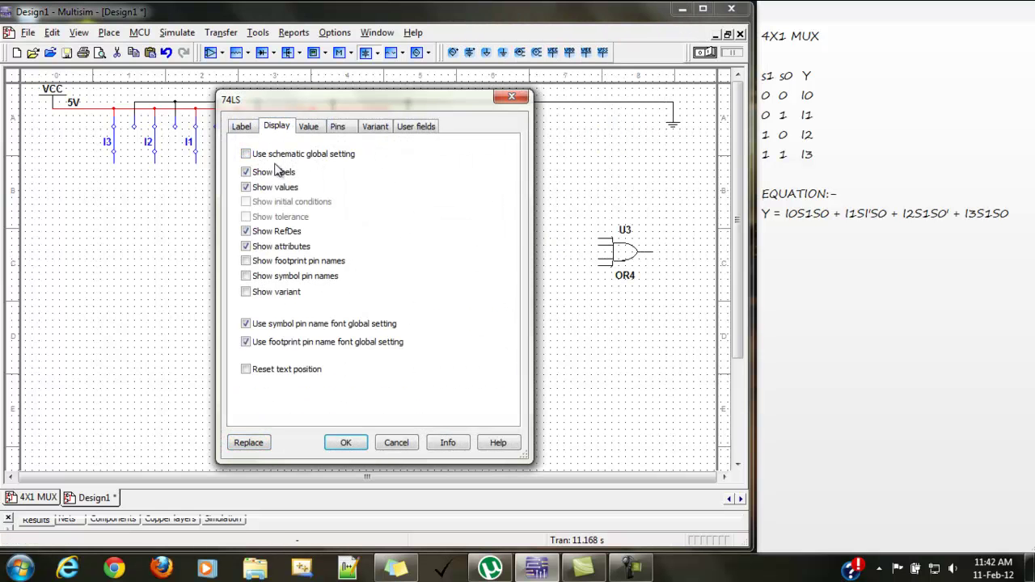
{"action": "left_click", "coordinate": [274, 173]}
{"action": "left_click", "coordinate": [269, 188]}
{"action": "left_click", "coordinate": [267, 231]}
{"action": "left_click", "coordinate": [348, 444]}
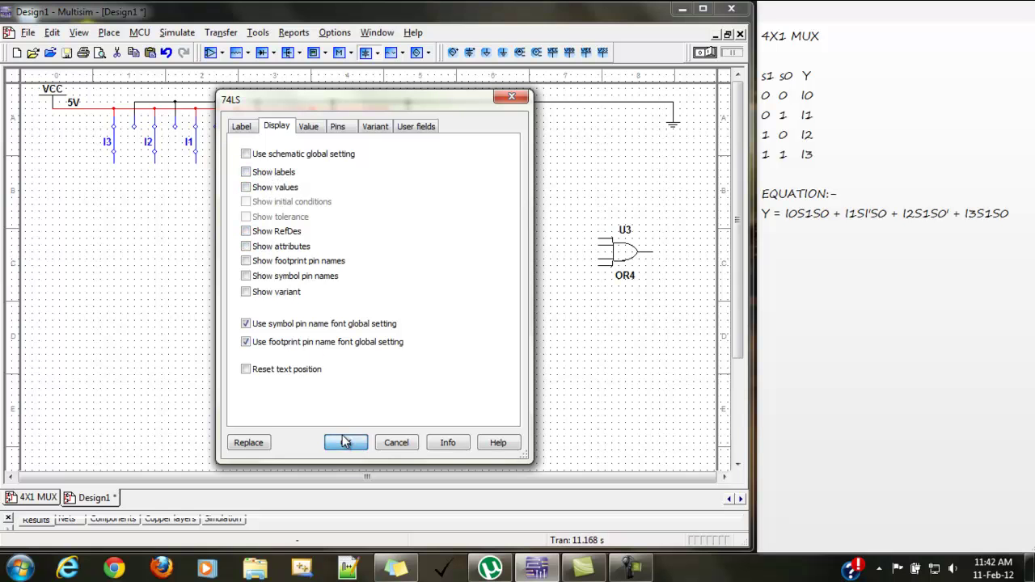
- Override the global display setting for the OR4 gate and hide its labels, values, RefDes and attributes
{"action": "right_click", "coordinate": [614, 257]}
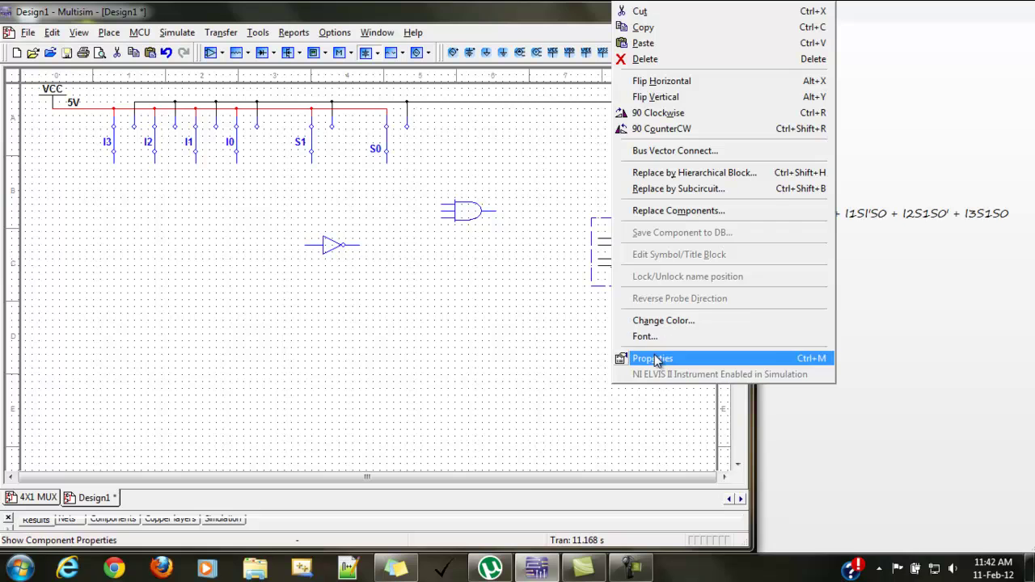
{"action": "left_click", "coordinate": [652, 359]}
{"action": "left_click", "coordinate": [250, 129]}
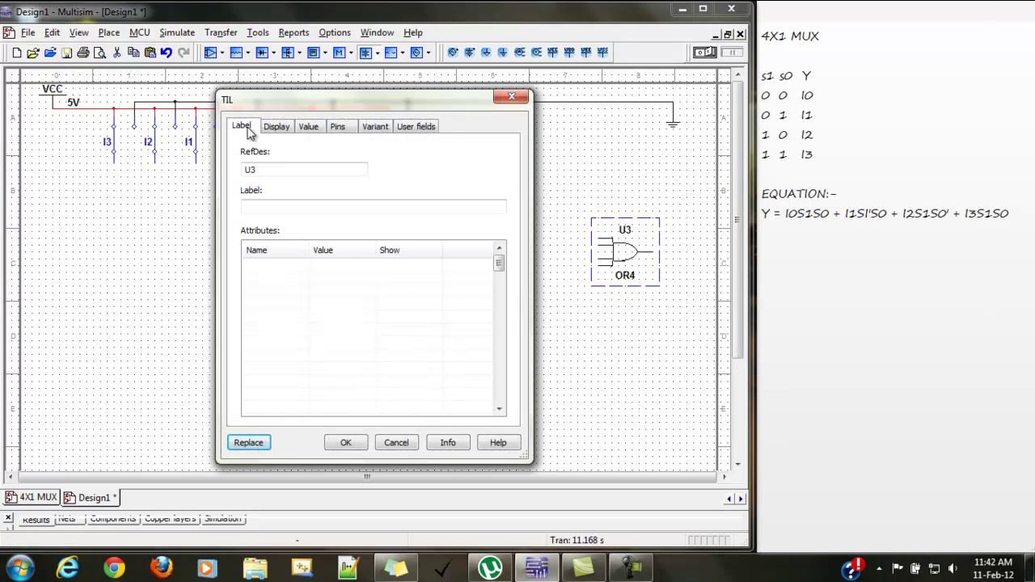
{"action": "left_click", "coordinate": [277, 130]}
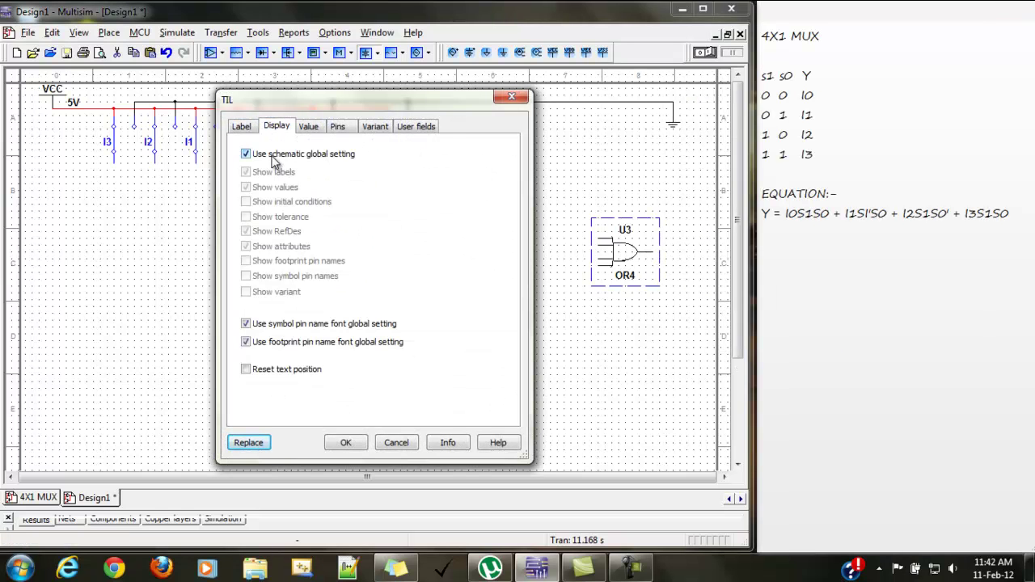
{"action": "left_click", "coordinate": [246, 154]}
{"action": "left_click", "coordinate": [271, 174]}
{"action": "left_click", "coordinate": [269, 188]}
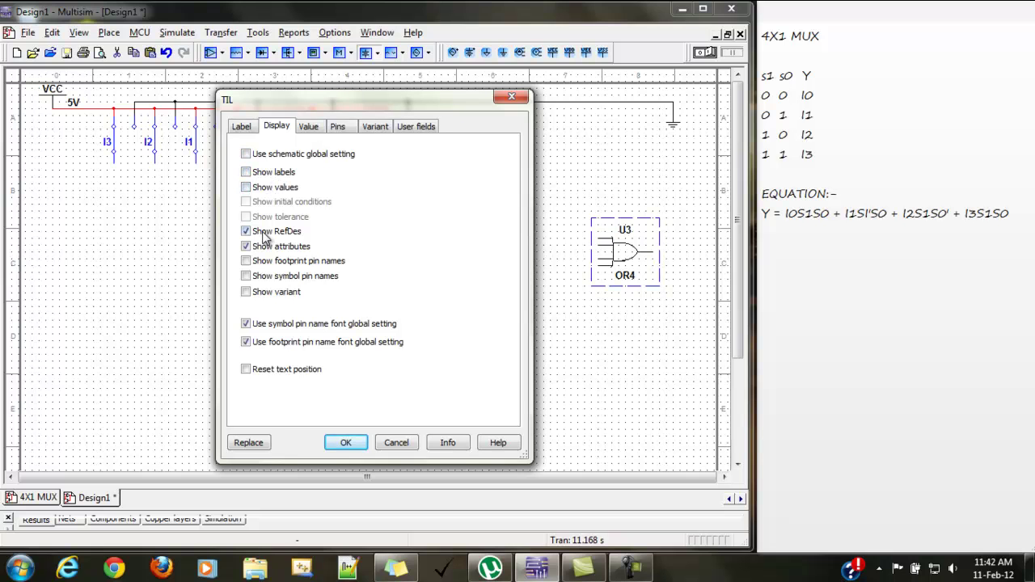
{"action": "left_click", "coordinate": [264, 233]}
{"action": "left_click", "coordinate": [268, 247]}
{"action": "left_click", "coordinate": [346, 443]}
- Rotate the inverter 90 degrees clockwise and move it up and slightly left so it sits just below switch S1
{"action": "left_click", "coordinate": [332, 253]}
{"action": "right_click", "coordinate": [331, 253]}
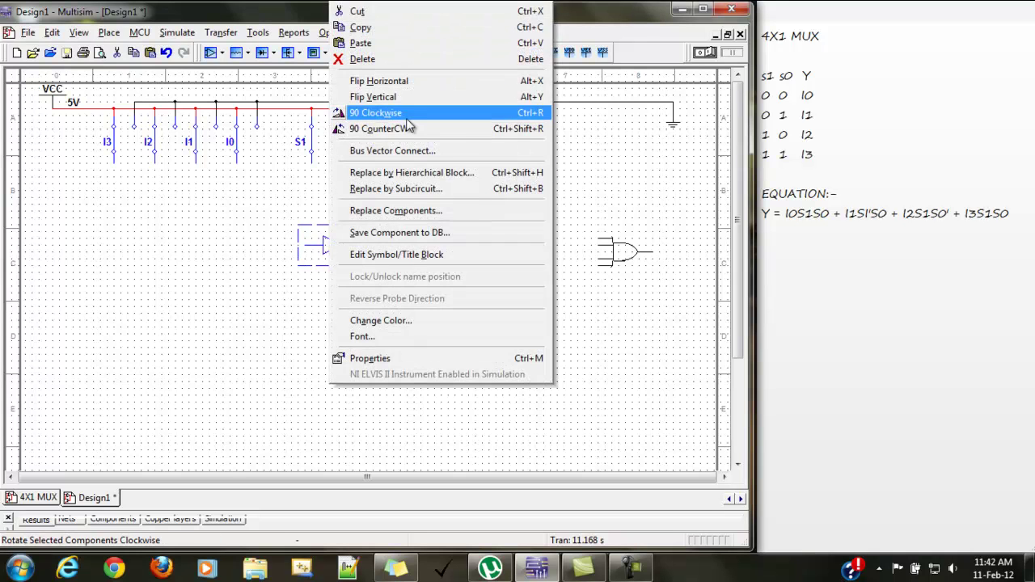
{"action": "left_click", "coordinate": [376, 112]}
{"action": "key", "text": "Up"}
{"action": "key", "text": "Up"}
{"action": "key", "text": "Up"}
{"action": "key", "text": "Up"}
{"action": "key", "text": "Up"}
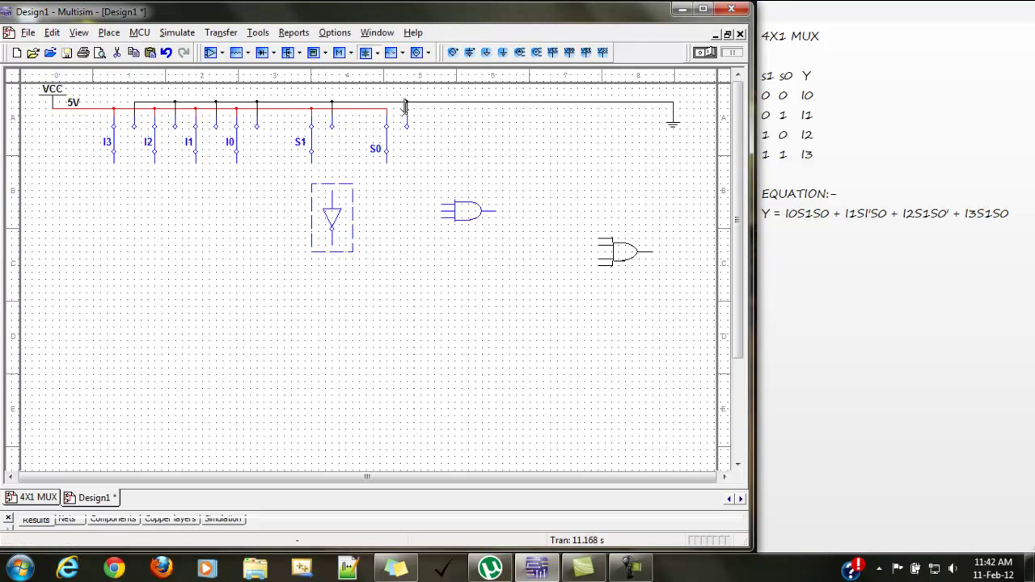
{"action": "key", "text": "Left"}
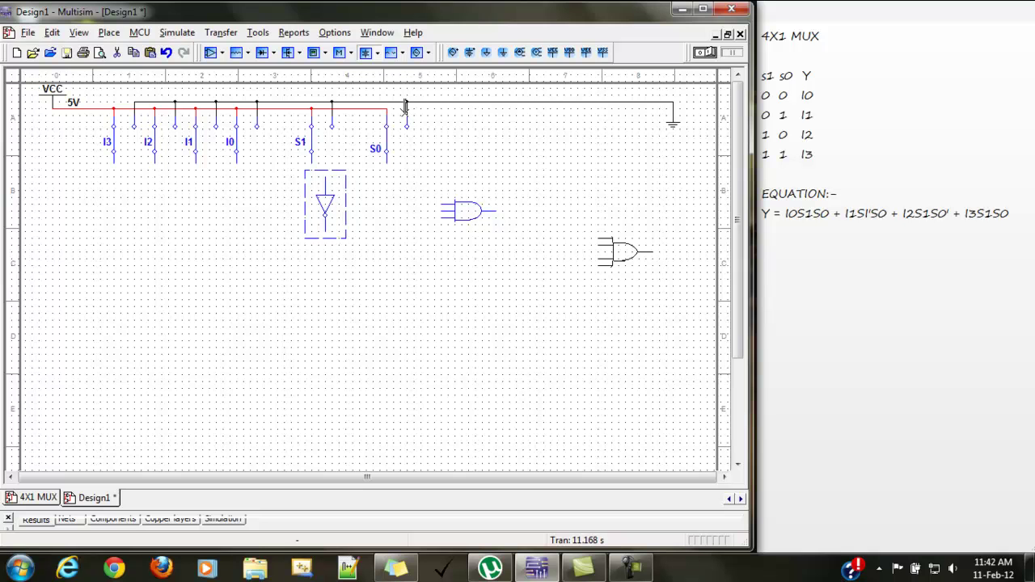
- Copy the rotated inverter and place the copy below switch S0, level with the first inverter
{"action": "right_click", "coordinate": [341, 218]}
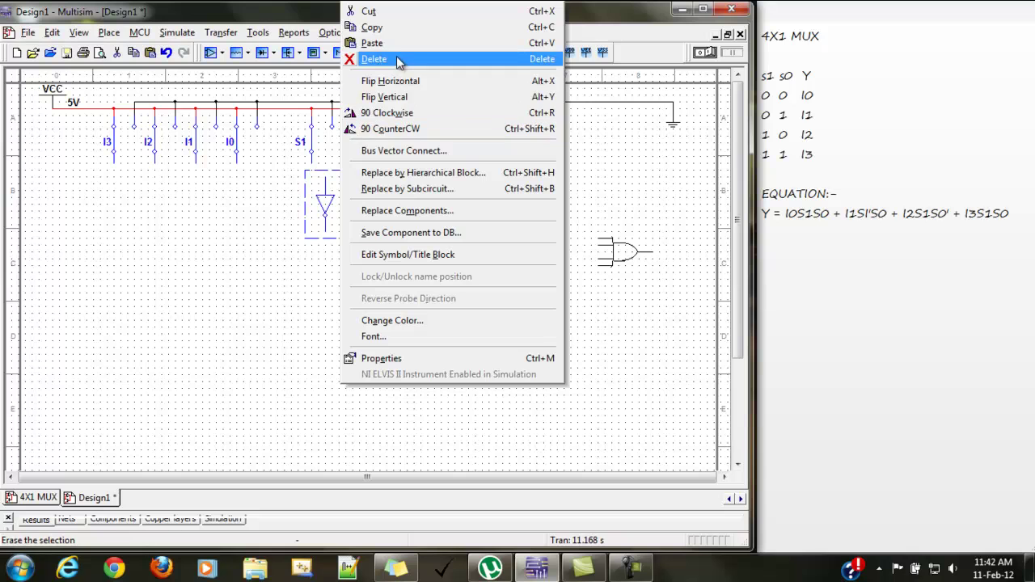
{"action": "left_click", "coordinate": [385, 28]}
{"action": "right_click", "coordinate": [399, 202]}
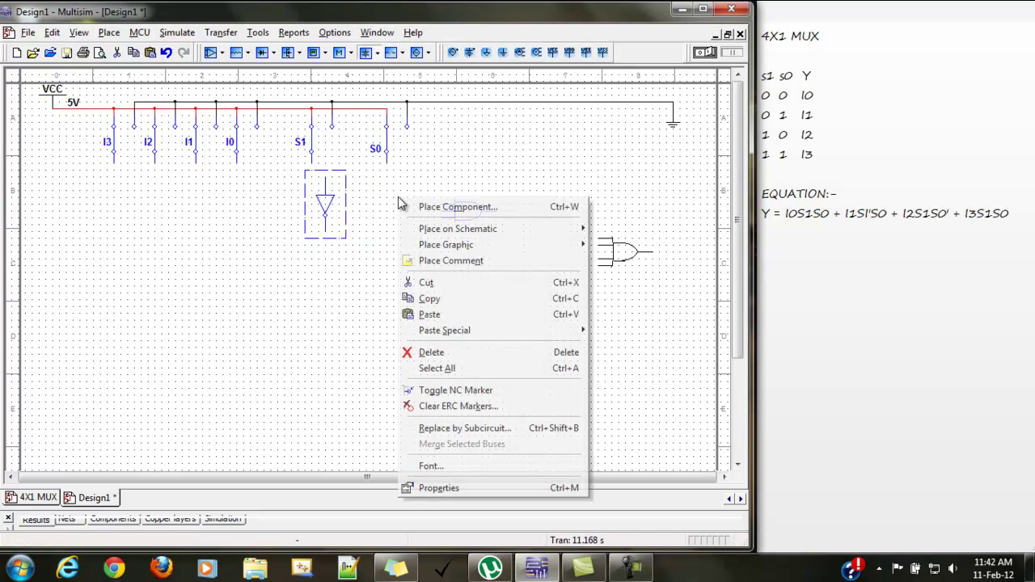
{"action": "left_click", "coordinate": [430, 314]}
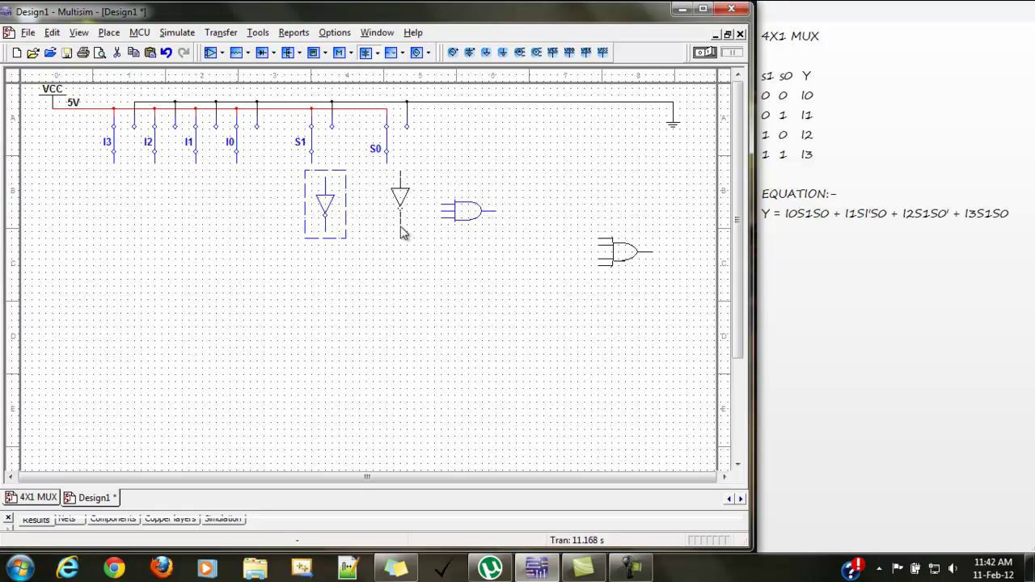
{"action": "left_click", "coordinate": [404, 233]}
{"action": "left_click_drag", "start_coordinate": [404, 201], "coordinate": [402, 210]}
{"action": "left_click", "coordinate": [532, 165]}
- Move the three-input AND gate straight down until it sits below the level of both inverters
{"action": "left_click", "coordinate": [475, 223]}
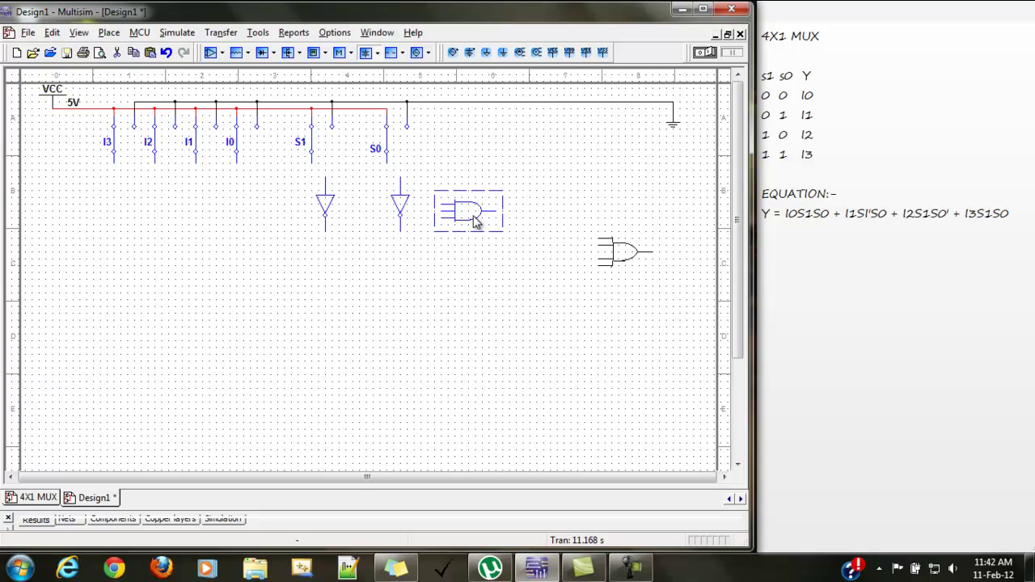
{"action": "key", "text": "Down"}
{"action": "key", "text": "Down"}
{"action": "key", "text": "Down"}
{"action": "key", "text": "Down"}
{"action": "key", "text": "Down"}
{"action": "key", "text": "Down"}
{"action": "key", "text": "Down"}
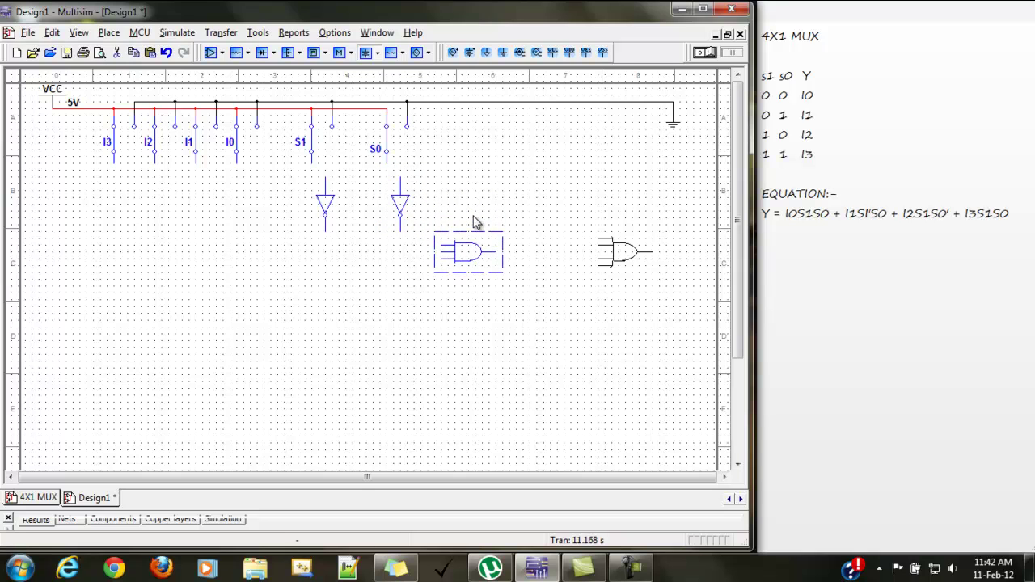
{"action": "key", "text": "Down"}
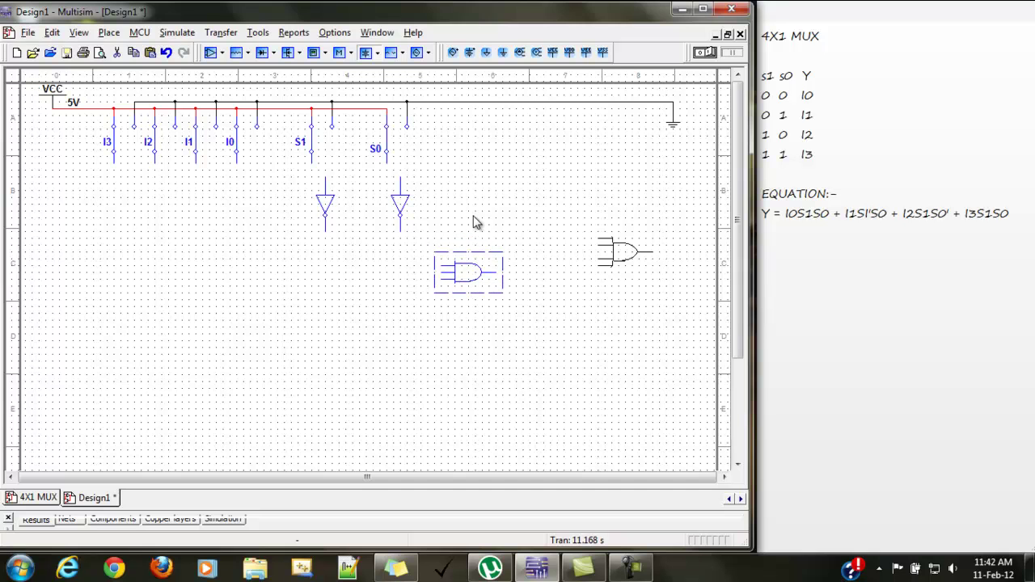
- Place three copies of the AND gate in a column beneath it and move the OR gate beside the column's middle
{"action": "right_click", "coordinate": [474, 272]}
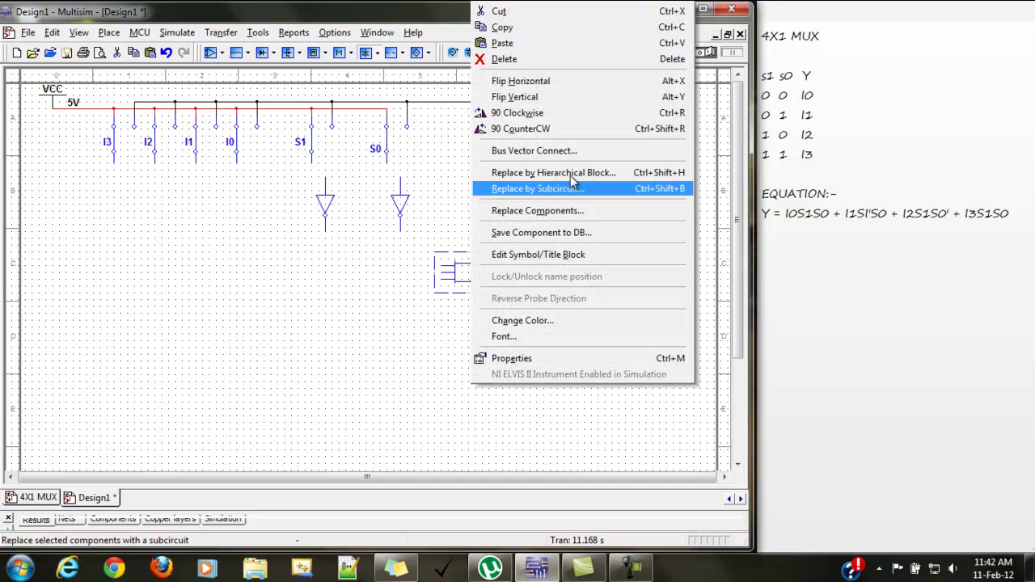
{"action": "left_click", "coordinate": [516, 31]}
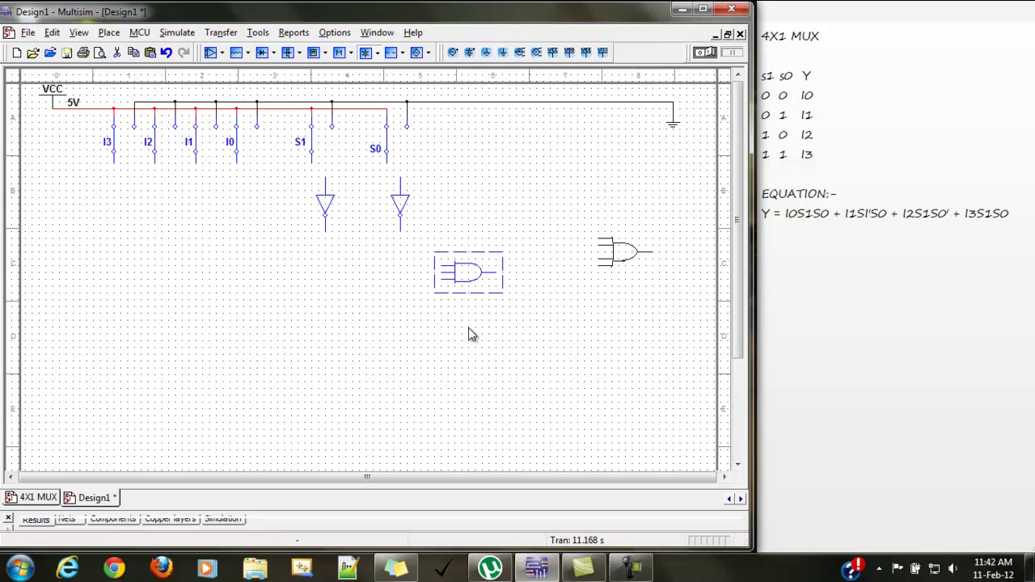
{"action": "right_click", "coordinate": [466, 333]}
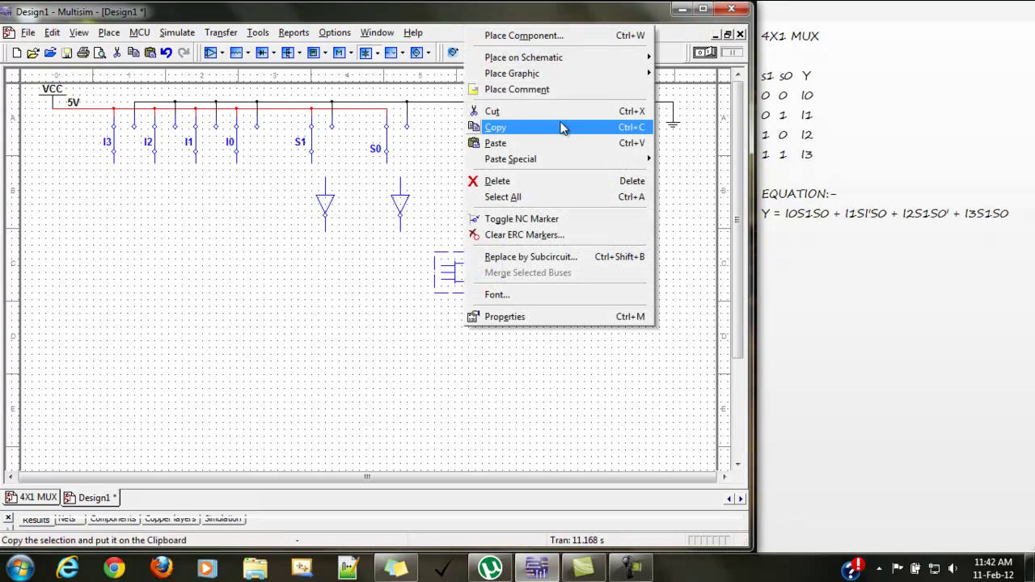
{"action": "left_click", "coordinate": [522, 141]}
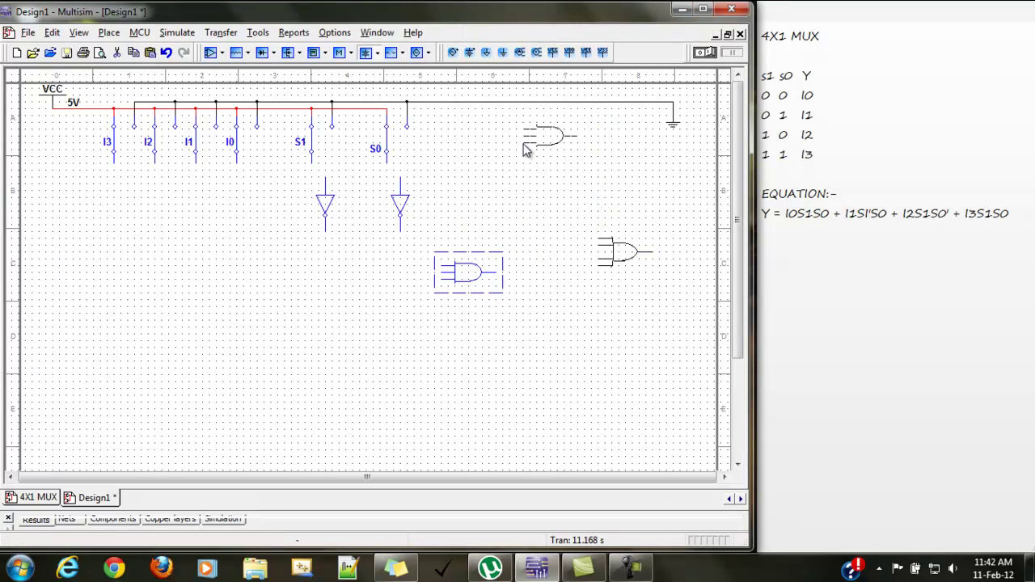
{"action": "left_click", "coordinate": [445, 325]}
{"action": "key", "text": "ctrl+v"}
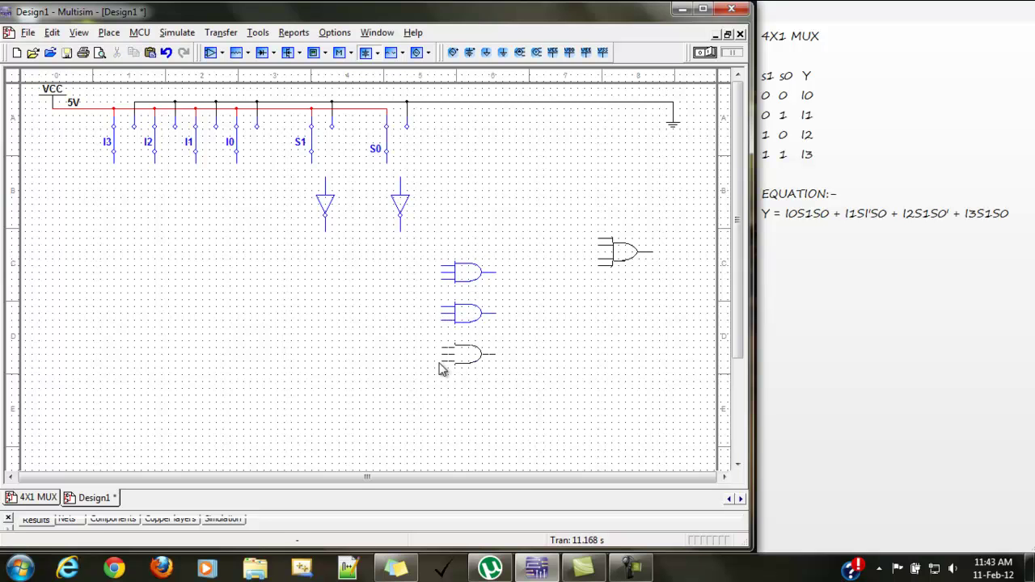
{"action": "left_click", "coordinate": [440, 363]}
{"action": "key", "text": "ctrl+v"}
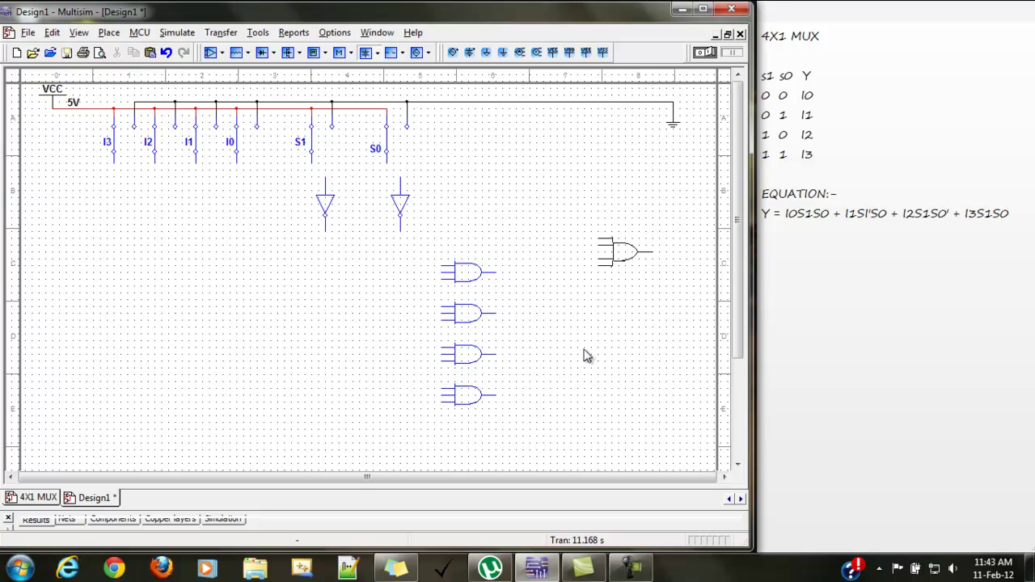
{"action": "left_click_drag", "start_coordinate": [608, 262], "coordinate": [622, 333]}
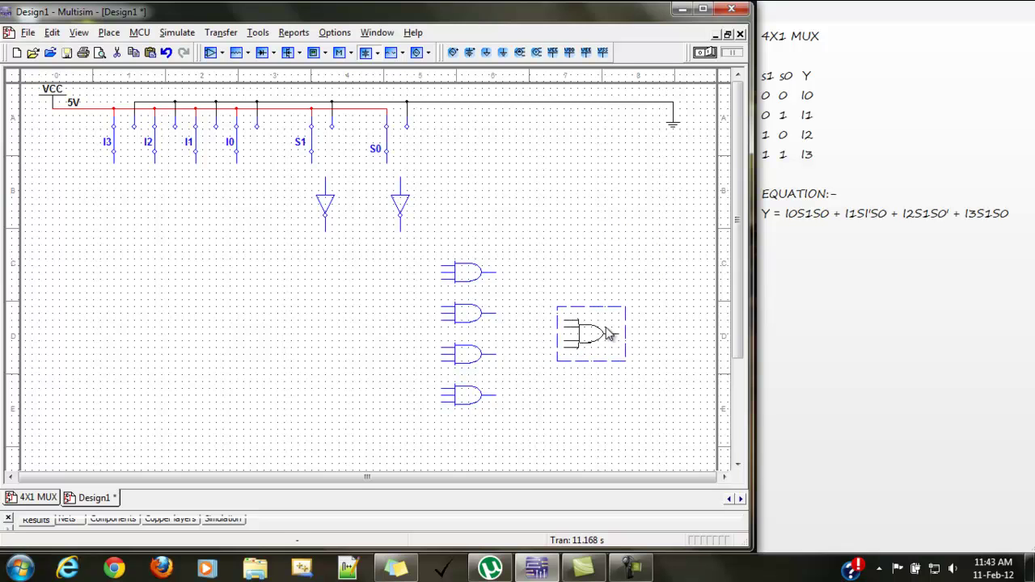
{"action": "left_click", "coordinate": [602, 256]}
- Wire S1 and S0 to their inverter inputs, and connect I0, S1 and S0 to the first AND gate's lower, middle and upper inputs
{"action": "left_click", "coordinate": [325, 176]}
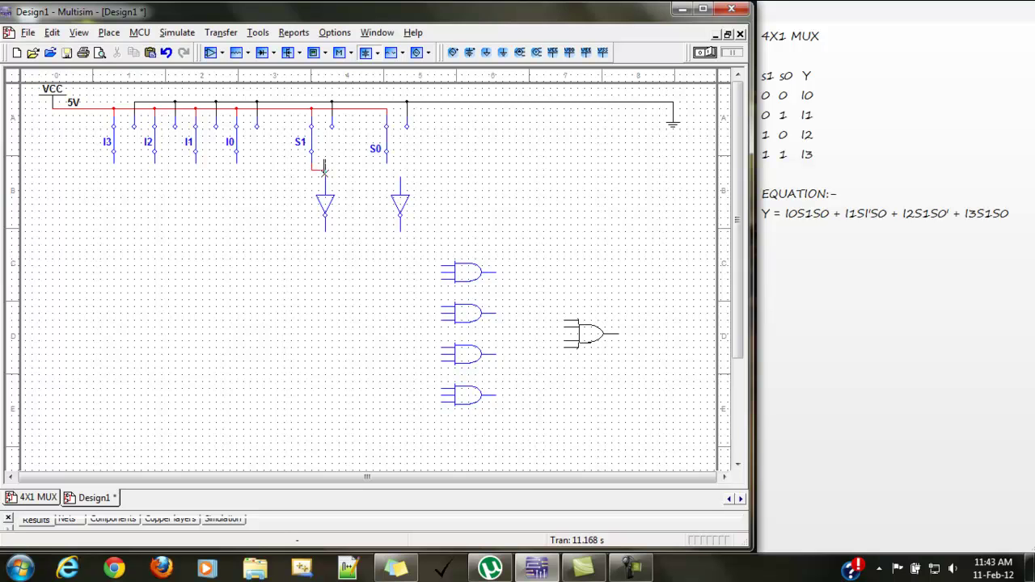
{"action": "left_click", "coordinate": [400, 177]}
{"action": "left_click", "coordinate": [236, 162]}
{"action": "left_click", "coordinate": [431, 278]}
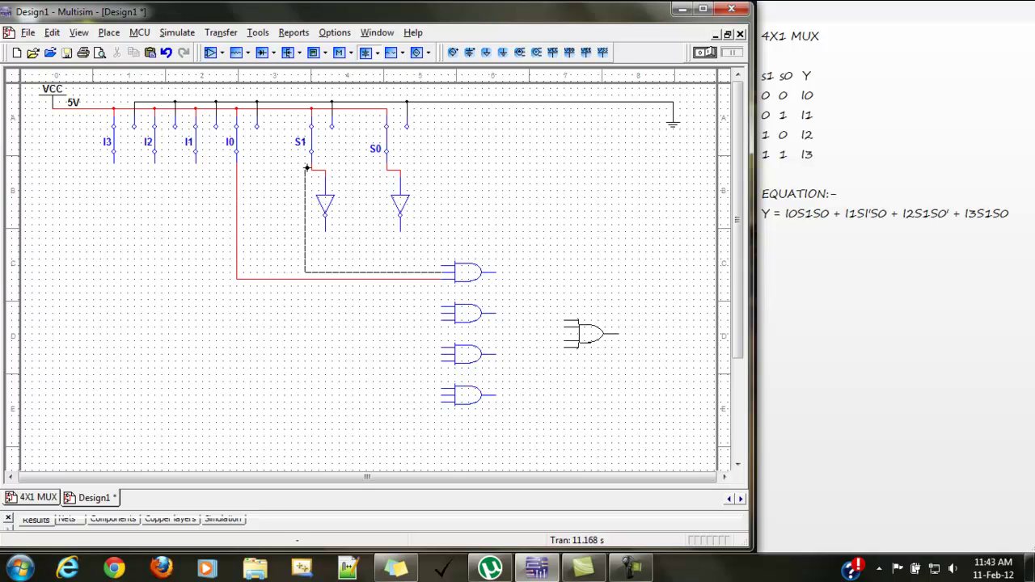
{"action": "left_click", "coordinate": [310, 171]}
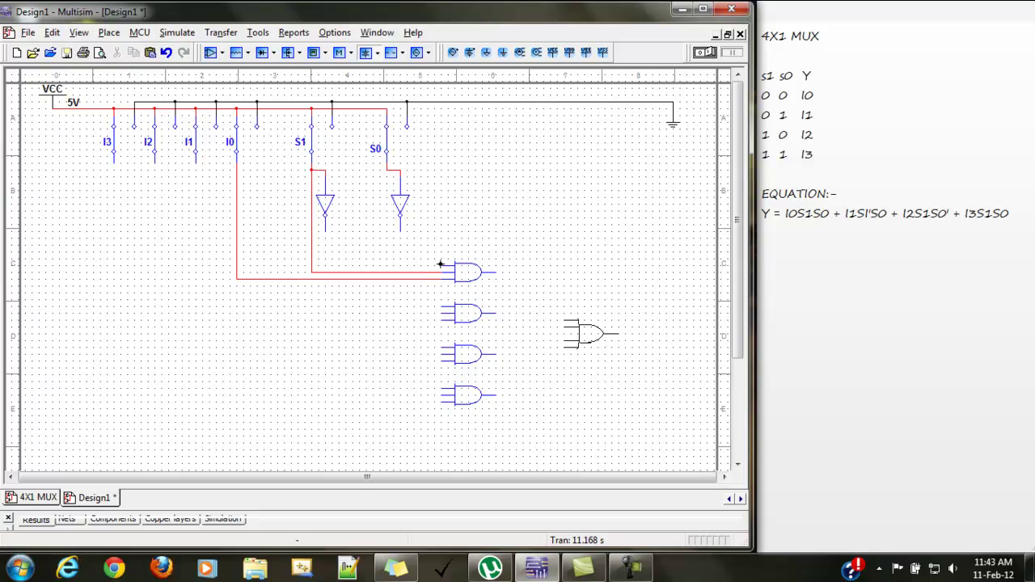
{"action": "left_click", "coordinate": [440, 264]}
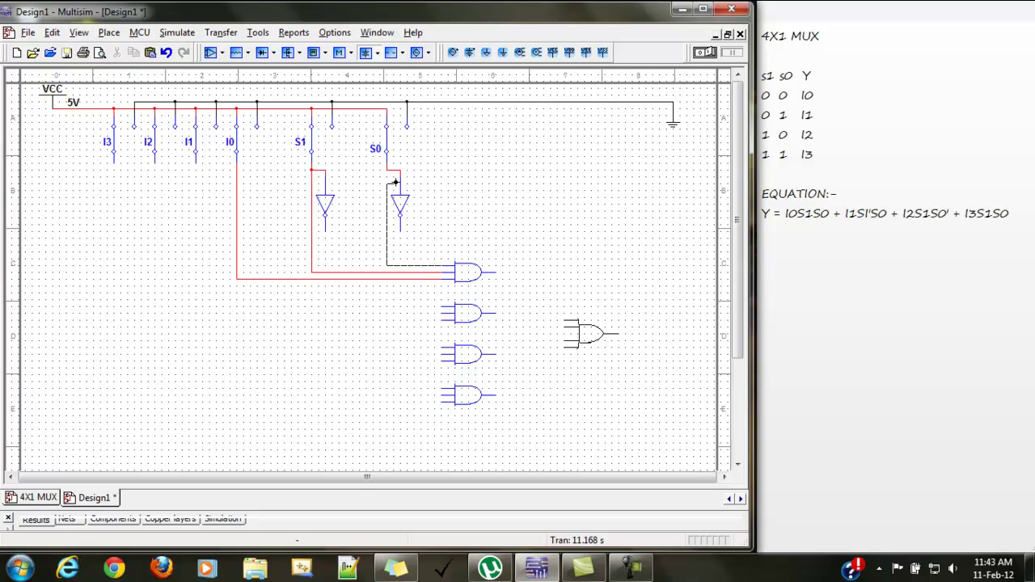
{"action": "left_click", "coordinate": [388, 171]}
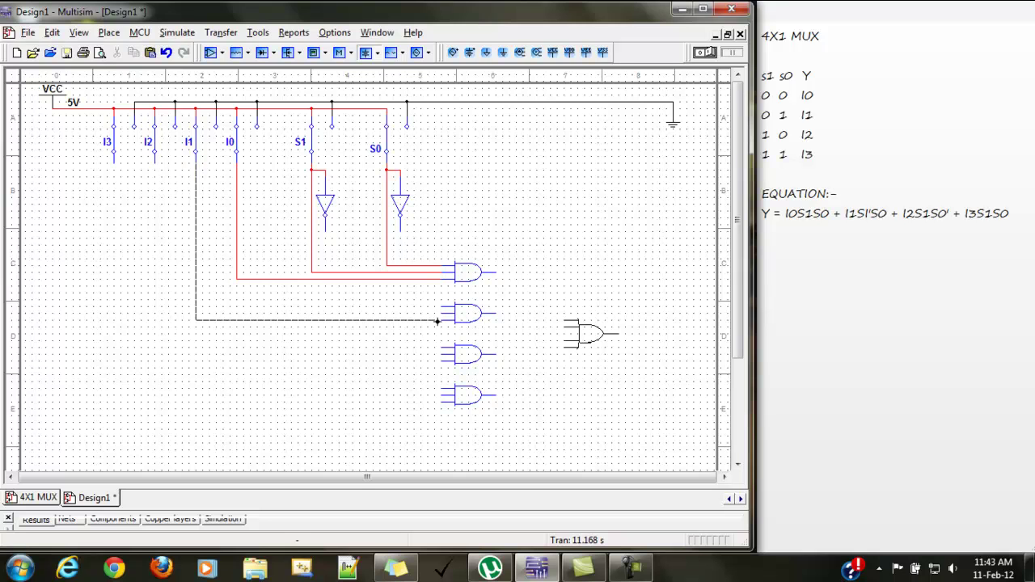
- Wire I1 to the second AND gate's lower input and the S1 inverter's output to its middle input
{"action": "left_click", "coordinate": [442, 321]}
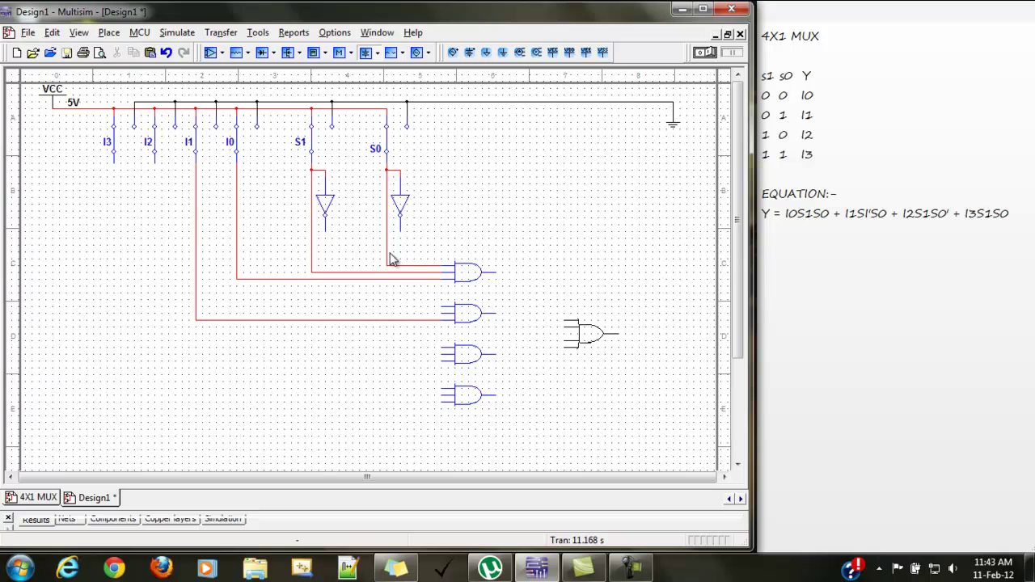
{"action": "left_click", "coordinate": [442, 314]}
{"action": "left_click", "coordinate": [326, 233]}
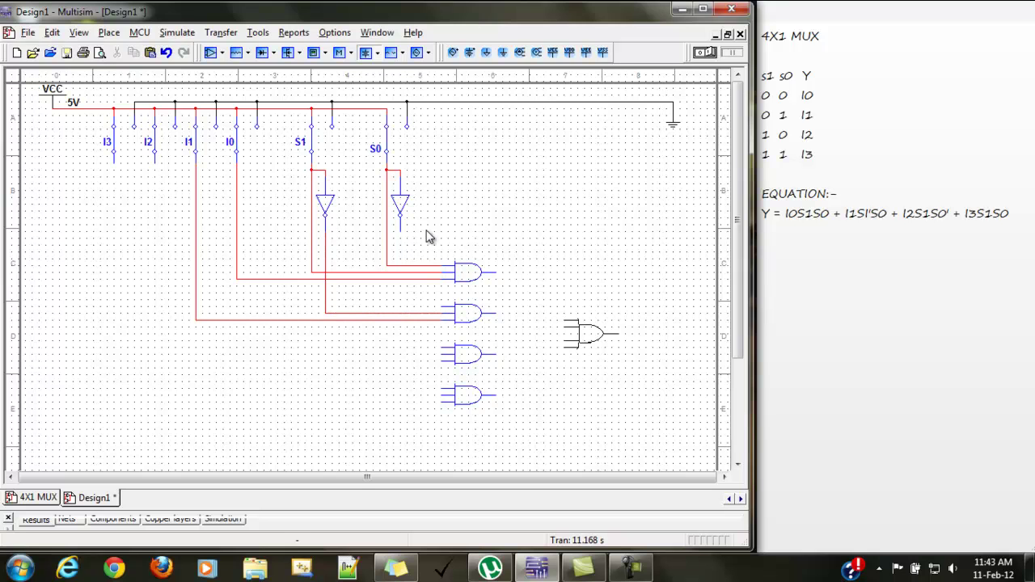
- Wire S0 to the second AND gate's upper input, and I2, S1 and the S0 inverter's output to the third gate's lower, middle and upper inputs
{"action": "left_click", "coordinate": [440, 308]}
{"action": "left_click", "coordinate": [385, 265]}
{"action": "left_click", "coordinate": [154, 158]}
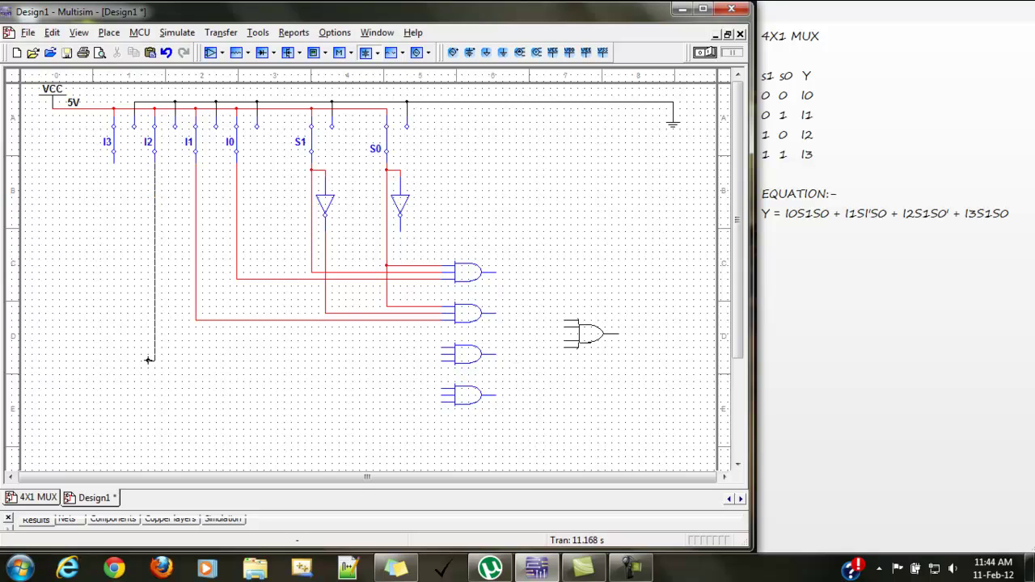
{"action": "left_click", "coordinate": [442, 361]}
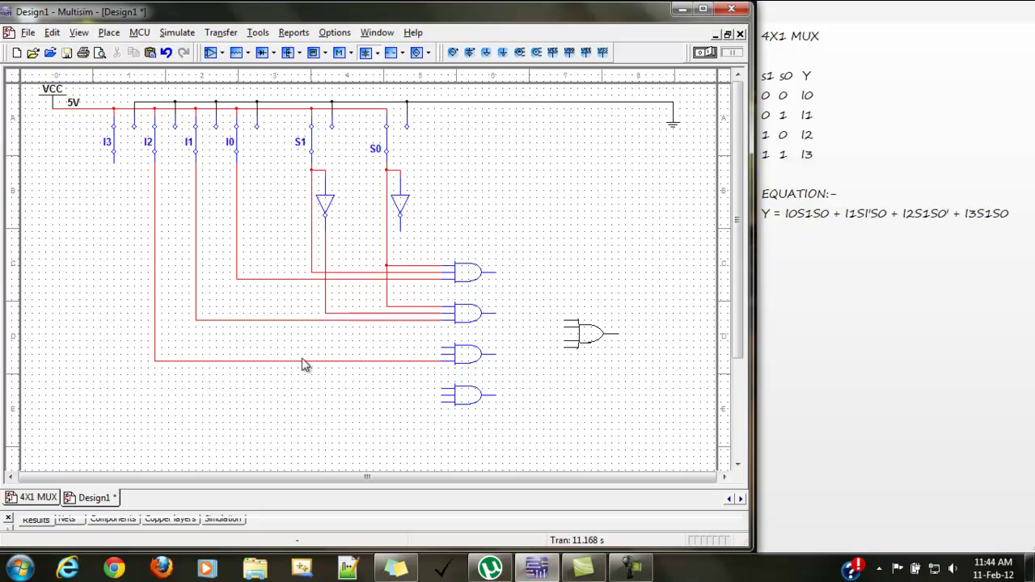
{"action": "left_click", "coordinate": [440, 353]}
{"action": "left_click", "coordinate": [312, 274]}
{"action": "left_click", "coordinate": [442, 347]}
{"action": "left_click", "coordinate": [399, 236]}
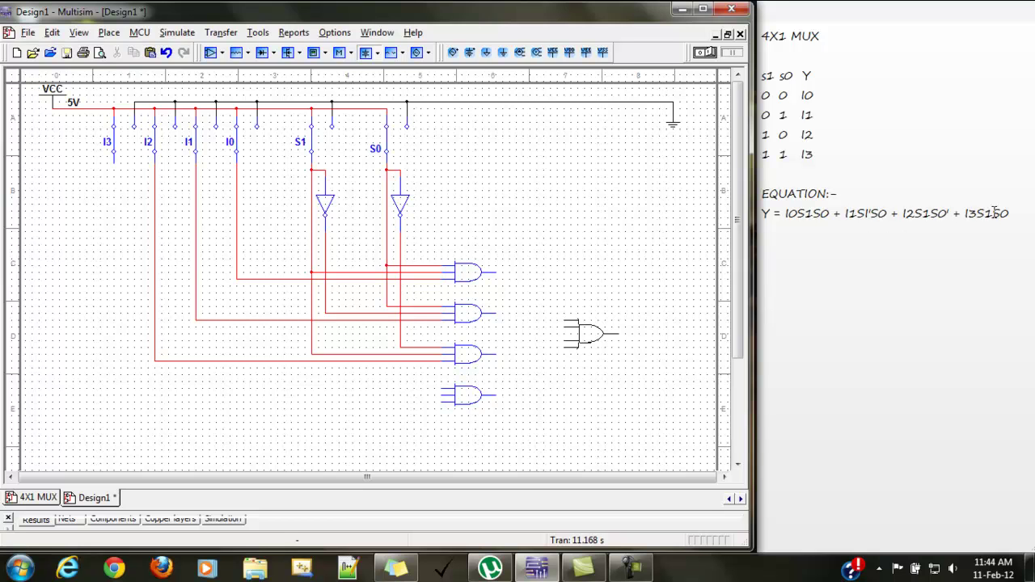
- In the sticky note's equation, correct the first term to I0S1'S0'
{"action": "left_click", "coordinate": [810, 213]}
{"action": "left_click", "coordinate": [813, 213]}
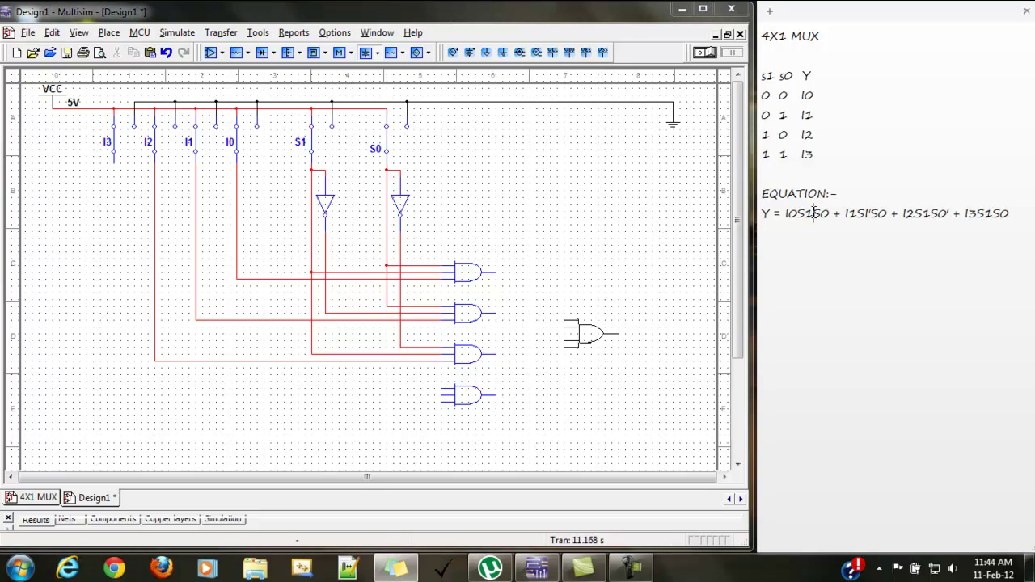
{"action": "type", "text": "'"}
{"action": "key", "text": "Right"}
{"action": "key", "text": "Right"}
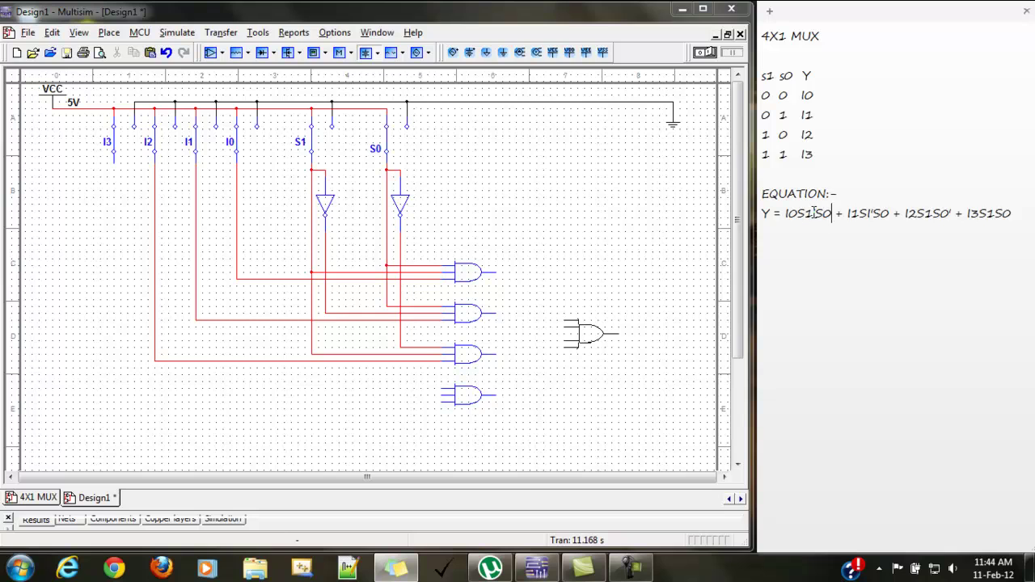
{"action": "type", "text": "'S0"}
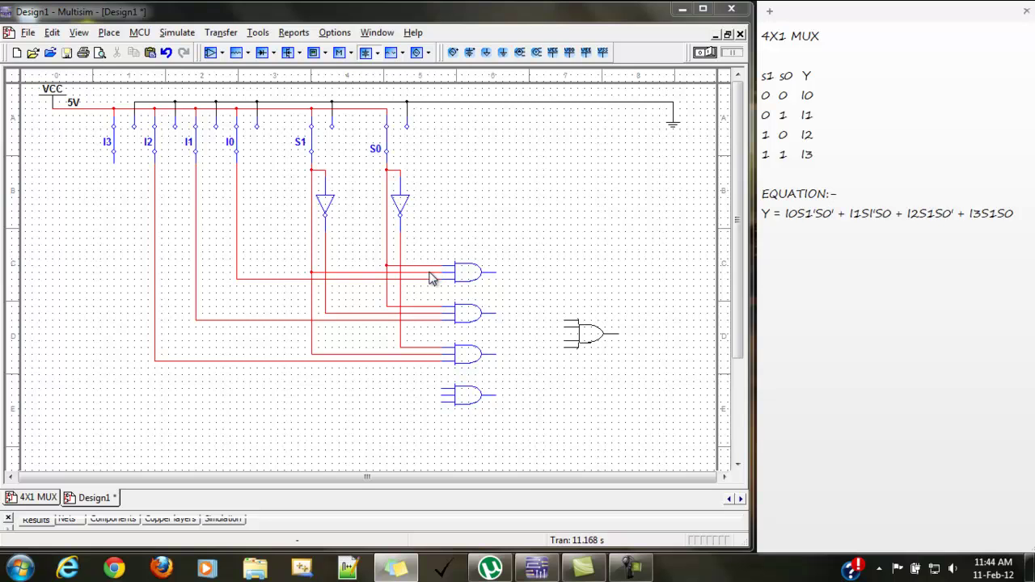
- Back in Multisim, replace the first AND gate's S1 and S0 wires with connections from the S1 and S0 inverter outputs
{"action": "left_click", "coordinate": [430, 273]}
{"action": "key", "text": "Delete"}
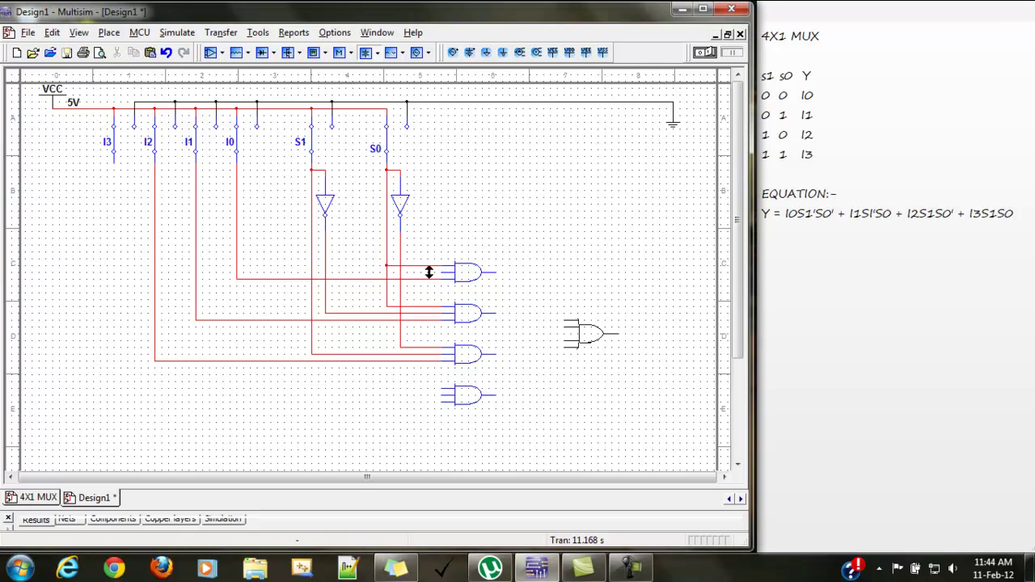
{"action": "left_click", "coordinate": [421, 265]}
{"action": "key", "text": "Delete"}
{"action": "left_click", "coordinate": [440, 266]}
{"action": "left_click", "coordinate": [401, 264]}
{"action": "left_click", "coordinate": [443, 274]}
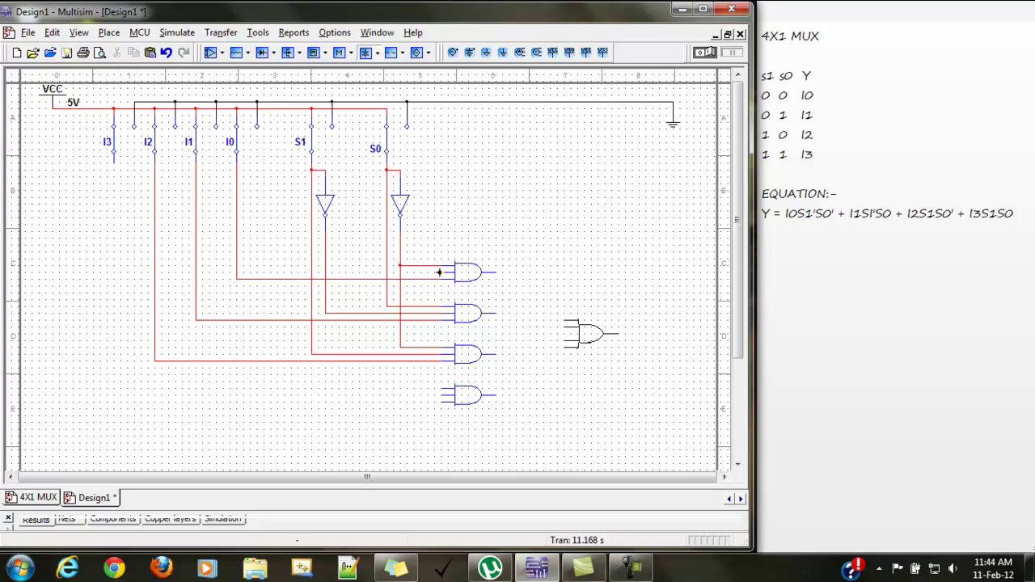
{"action": "left_click", "coordinate": [325, 274]}
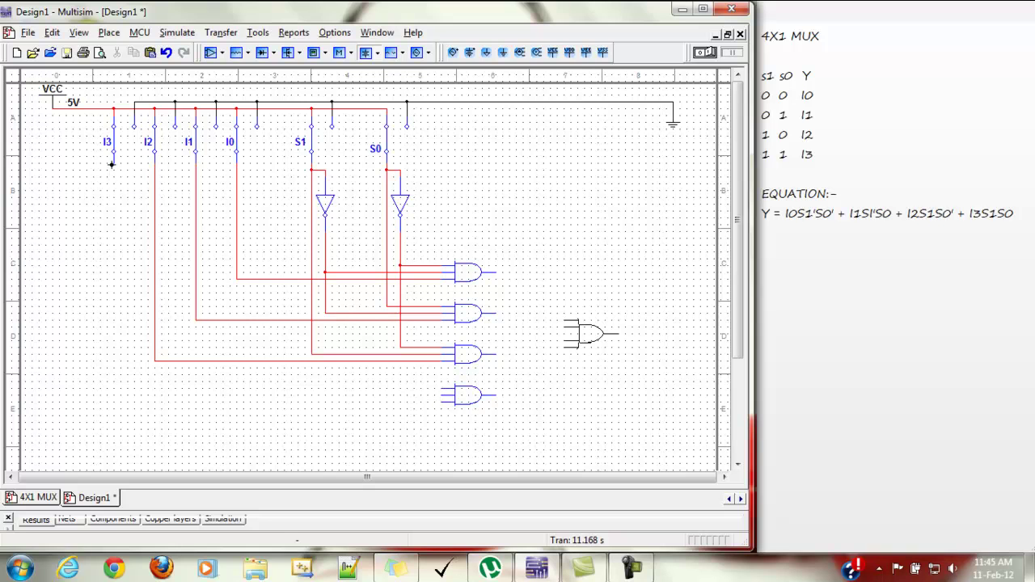
- Wire I3, S1 and S0 to the fourth AND gate's lower, middle and upper inputs
{"action": "left_click", "coordinate": [445, 400]}
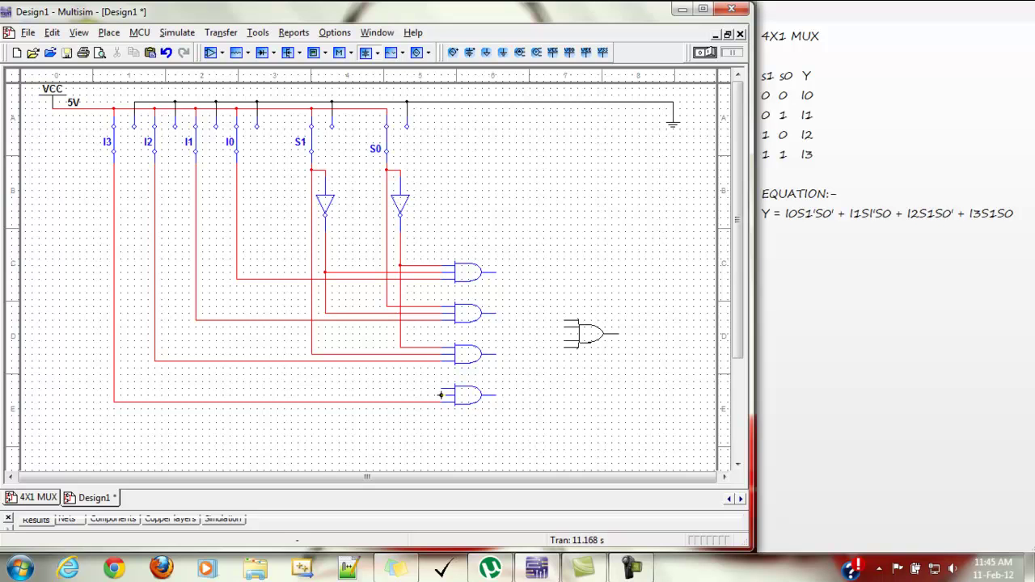
{"action": "left_click", "coordinate": [311, 356]}
{"action": "left_click", "coordinate": [443, 388]}
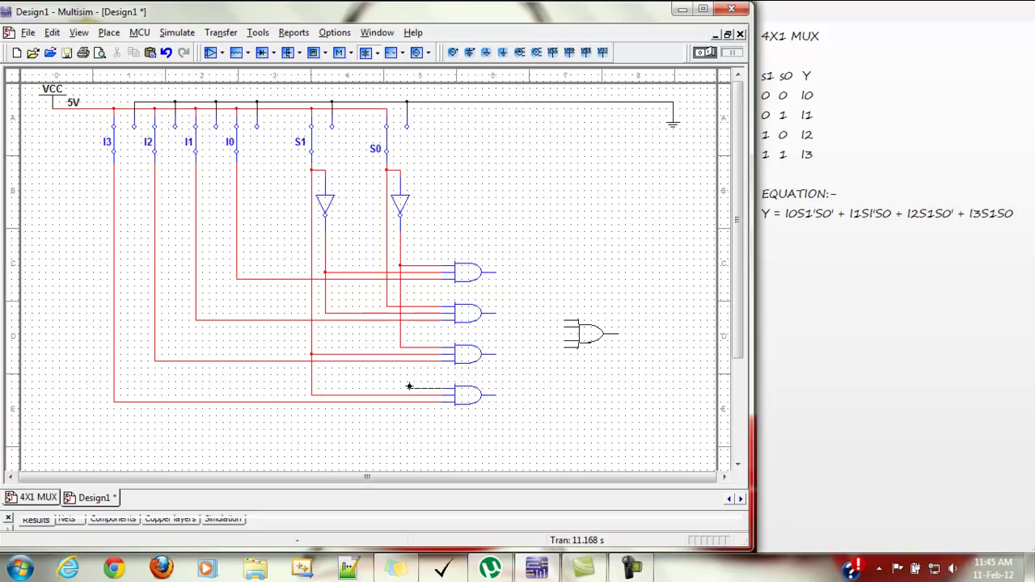
{"action": "left_click", "coordinate": [385, 307]}
- Connect the four AND gate outputs to the OR gate's four inputs in order from top to bottom
{"action": "left_click", "coordinate": [499, 313]}
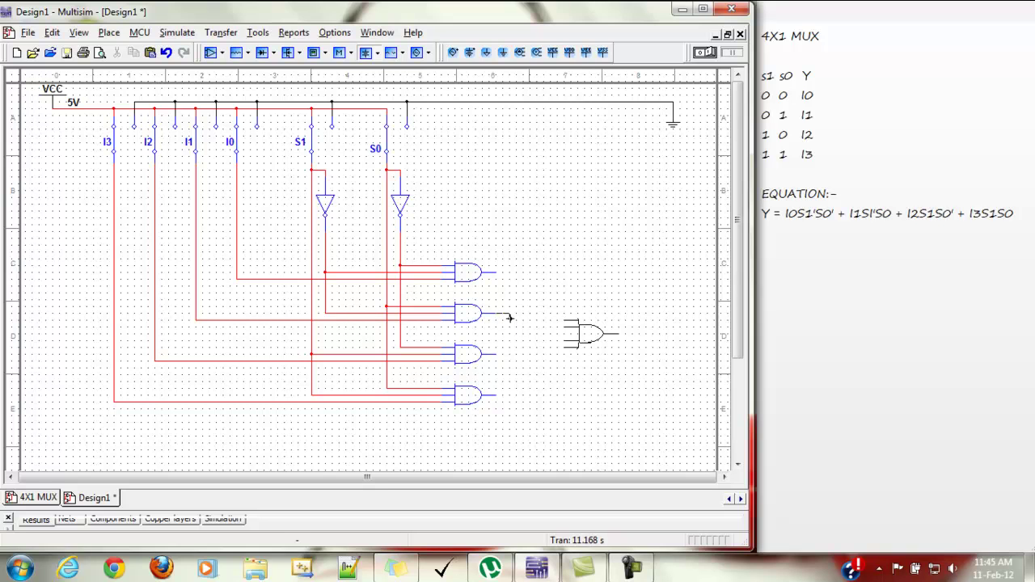
{"action": "left_click", "coordinate": [567, 326]}
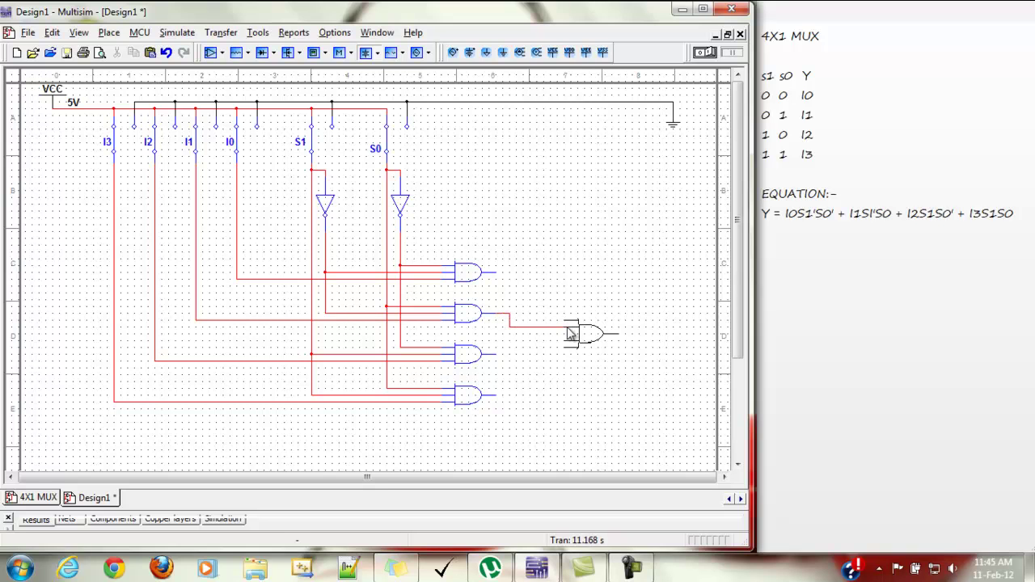
{"action": "left_click", "coordinate": [499, 353]}
{"action": "left_click", "coordinate": [564, 340]}
{"action": "left_click", "coordinate": [495, 273]}
{"action": "left_click", "coordinate": [566, 321]}
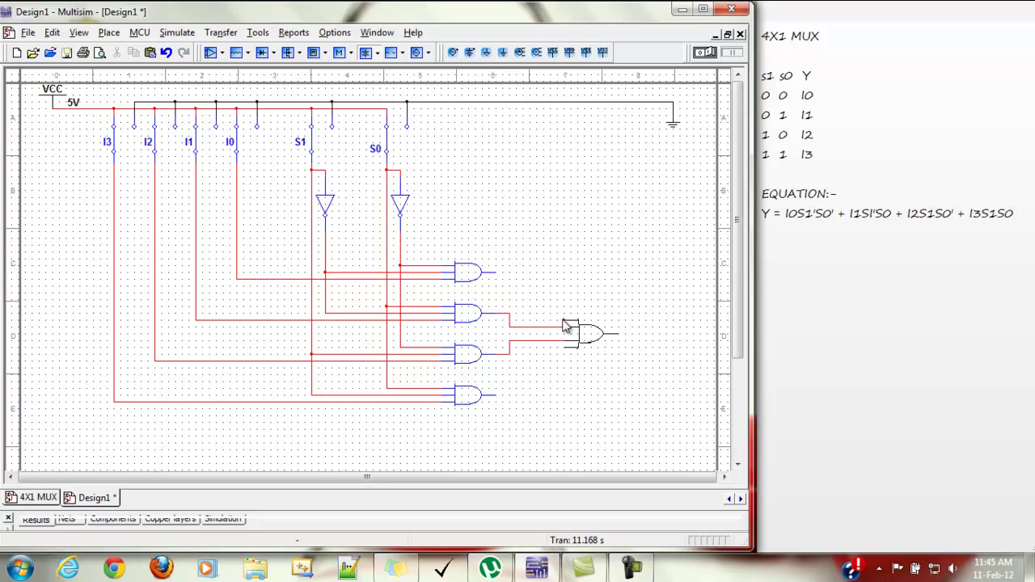
{"action": "left_click", "coordinate": [495, 395]}
{"action": "left_click", "coordinate": [516, 348]}
{"action": "left_click", "coordinate": [563, 348]}
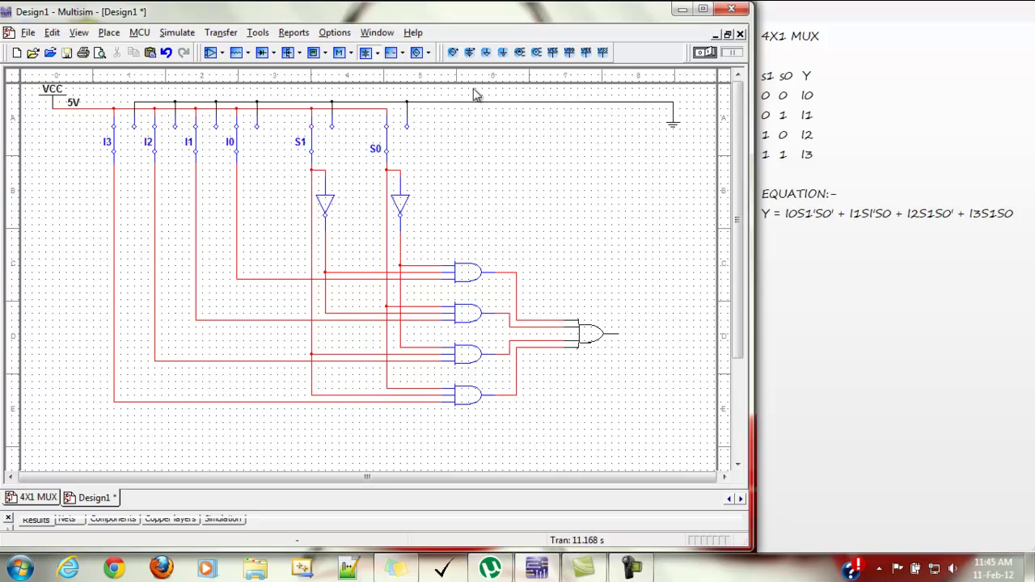
- Place a PROBE_DIG_GREEN indicator to the right of the OR gate and wire the OR gate's output to it
{"action": "left_click", "coordinate": [110, 32]}
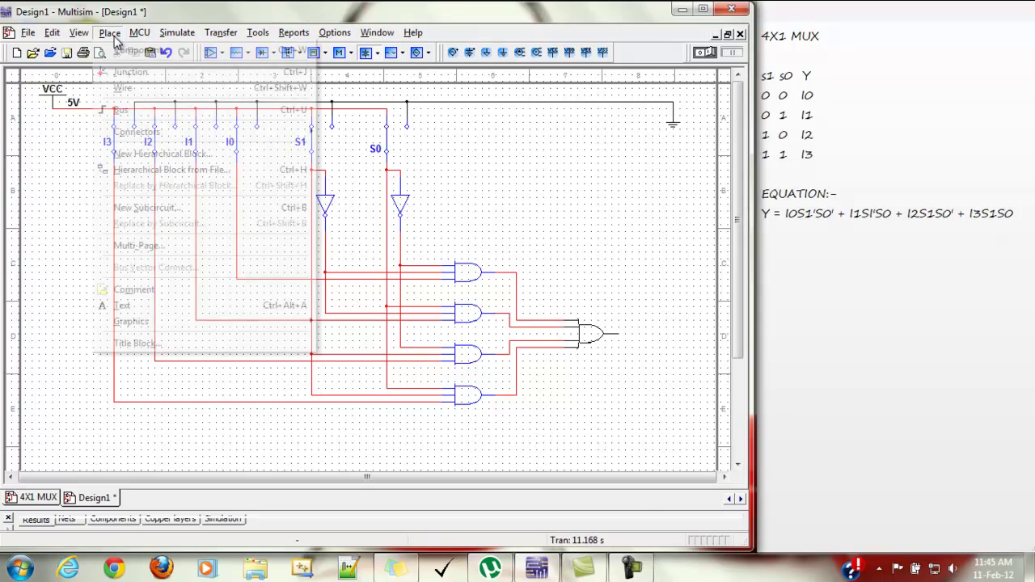
{"action": "left_click", "coordinate": [142, 49]}
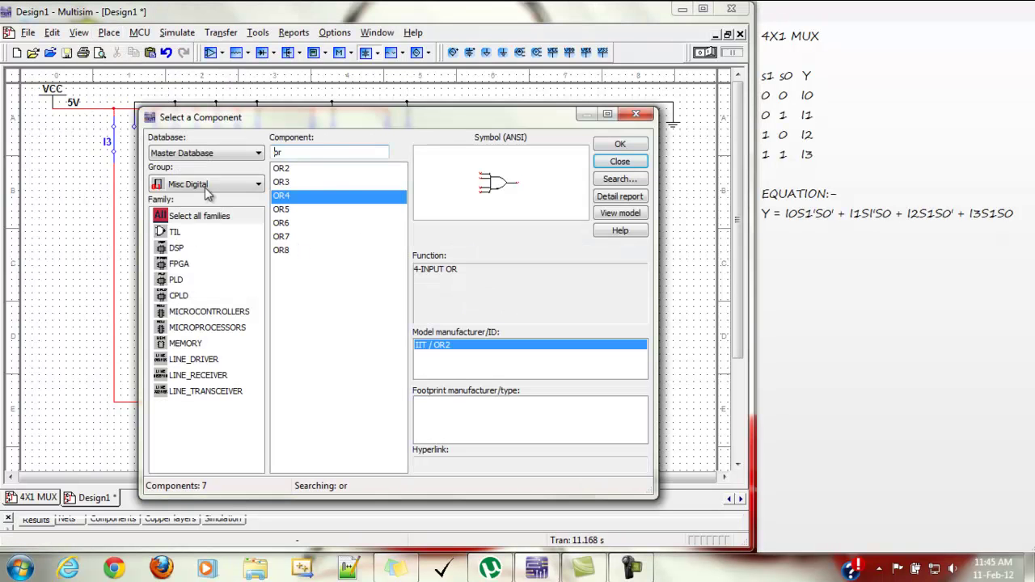
{"action": "left_click", "coordinate": [212, 185]}
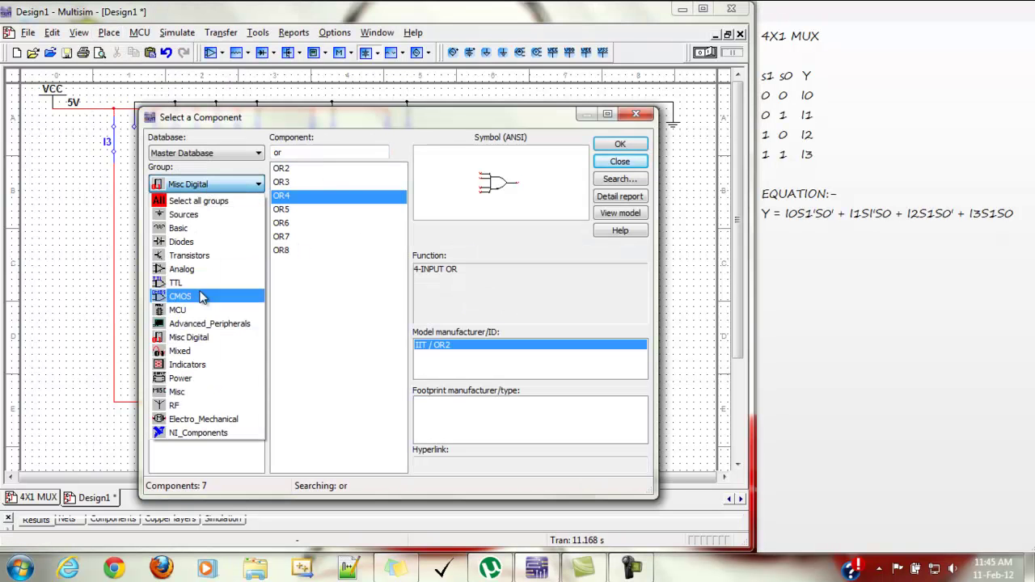
{"action": "left_click", "coordinate": [187, 365]}
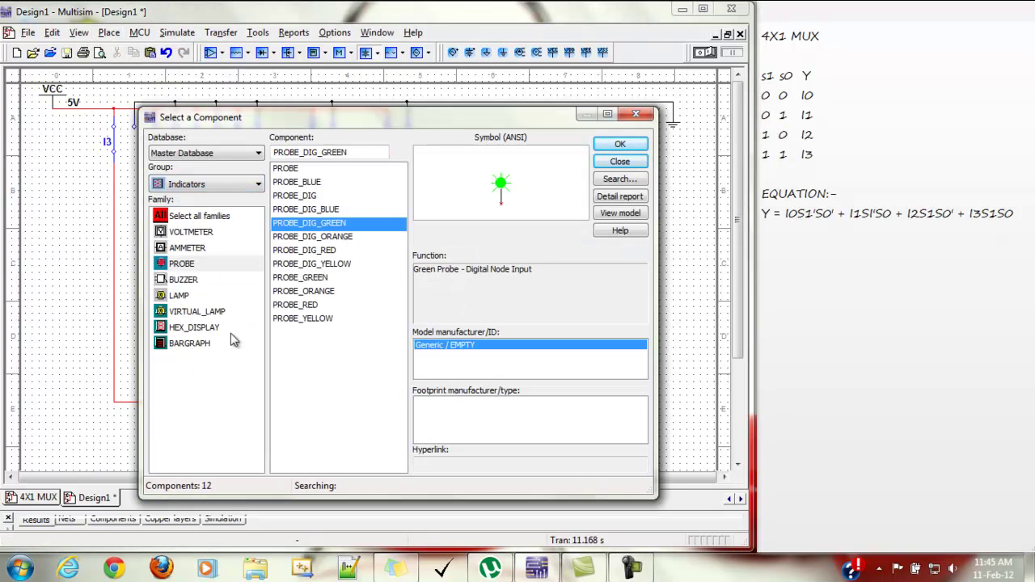
{"action": "left_click", "coordinate": [619, 144]}
{"action": "left_click", "coordinate": [662, 323]}
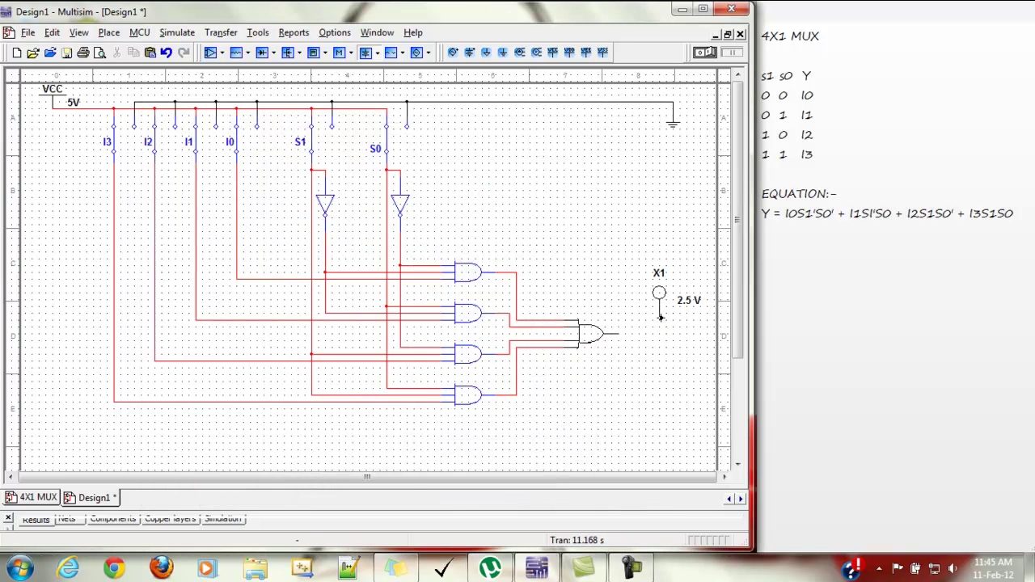
{"action": "left_click", "coordinate": [619, 162]}
{"action": "left_click", "coordinate": [615, 332]}
{"action": "left_click", "coordinate": [660, 312]}
- Label the green probe Y and hide its value and reference designator
{"action": "right_click", "coordinate": [660, 301]}
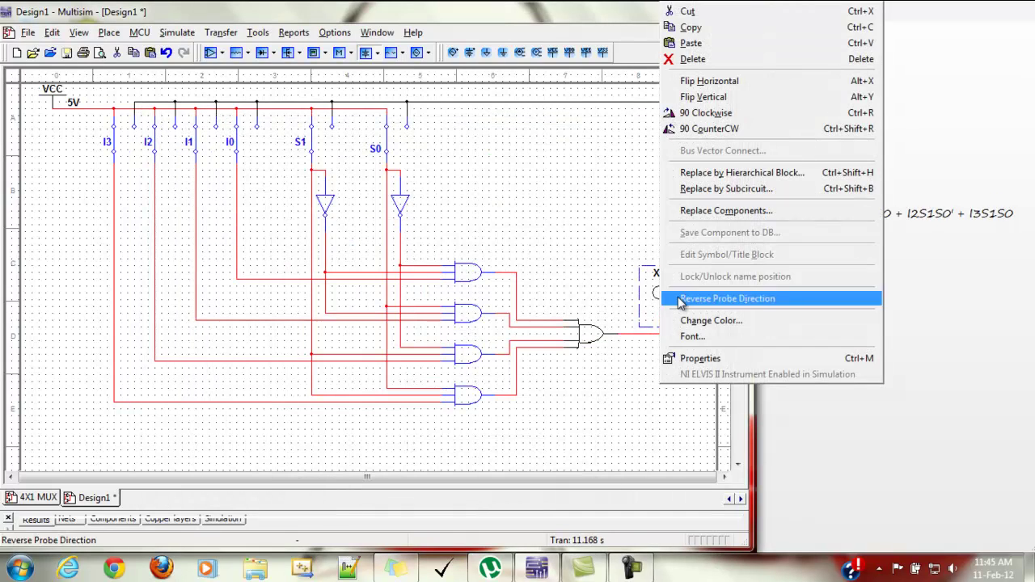
{"action": "left_click", "coordinate": [684, 357]}
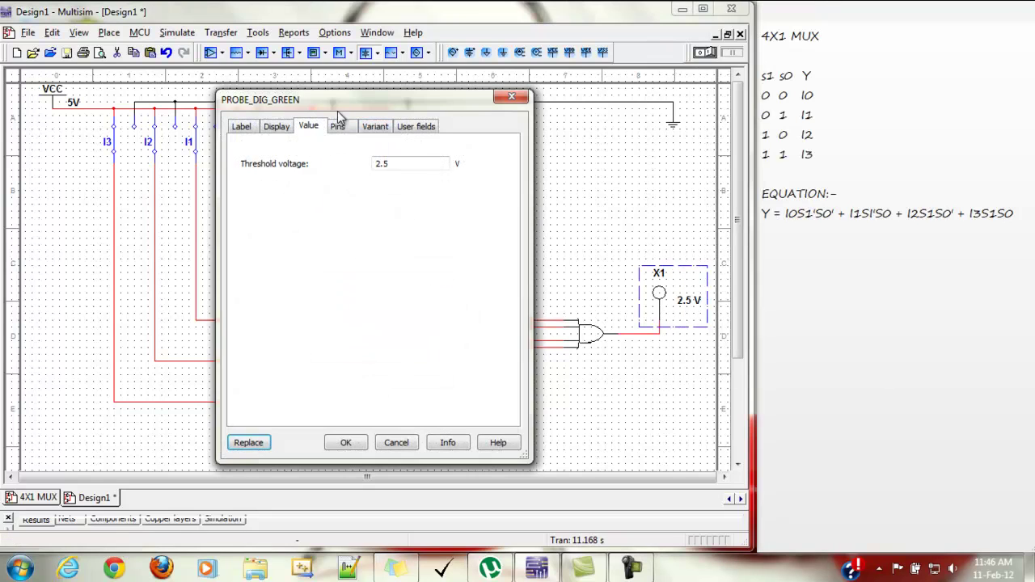
{"action": "left_click", "coordinate": [275, 126]}
{"action": "left_click", "coordinate": [267, 153]}
{"action": "left_click", "coordinate": [270, 191]}
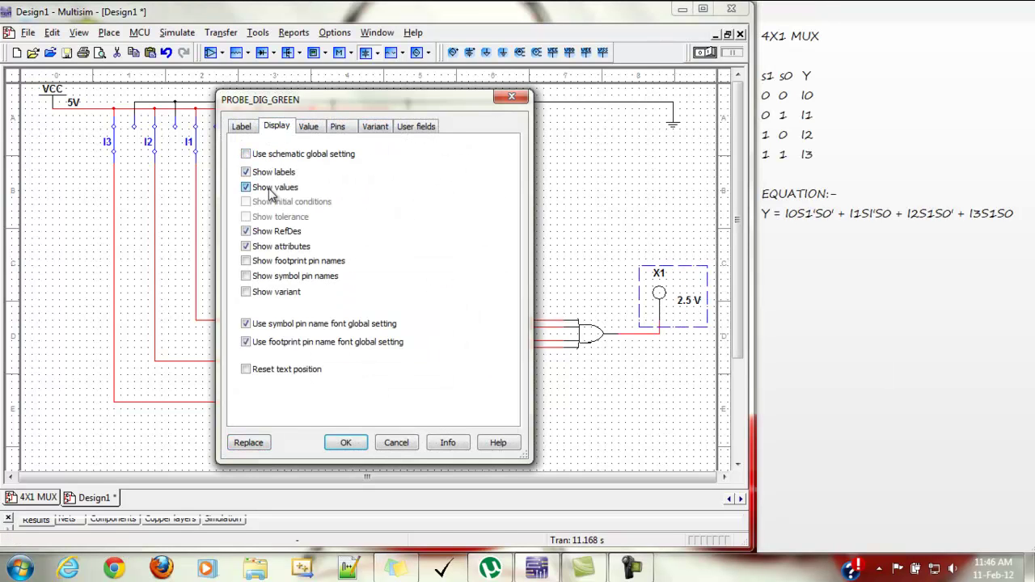
{"action": "left_click", "coordinate": [267, 233]}
{"action": "left_click", "coordinate": [246, 154]}
{"action": "left_click", "coordinate": [241, 126]}
{"action": "left_click", "coordinate": [276, 206]}
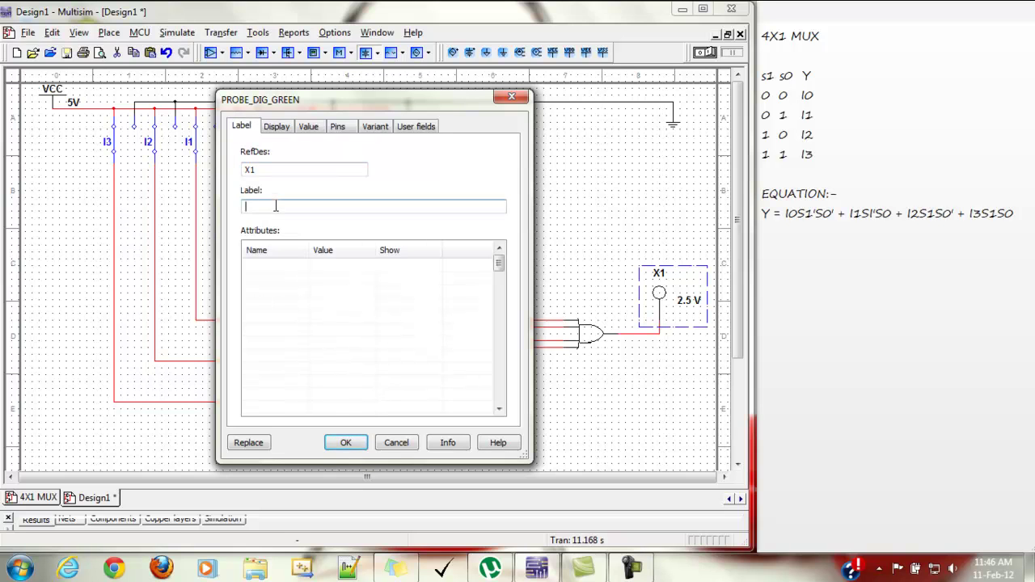
{"action": "left_click", "coordinate": [345, 444]}
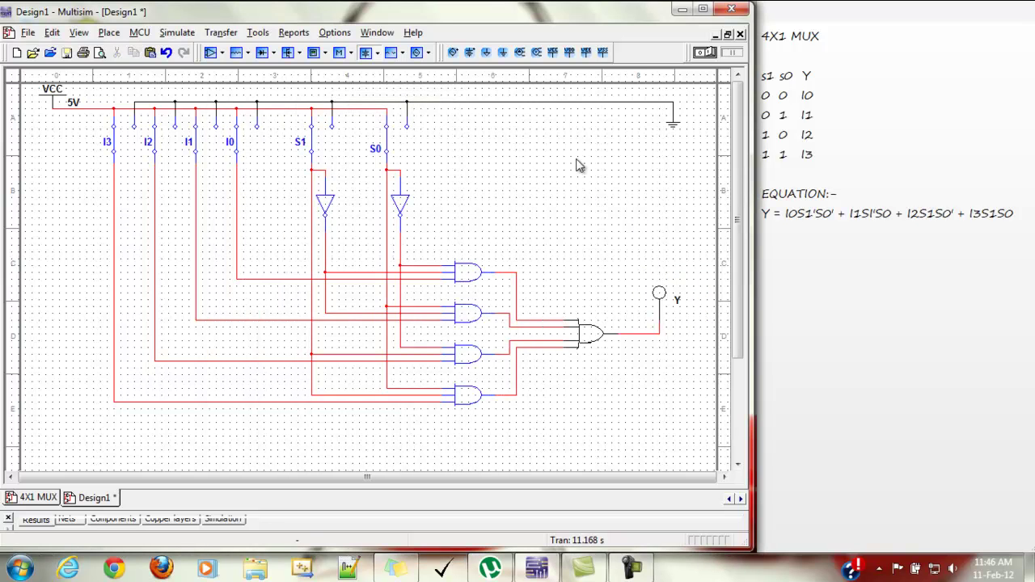
- Run the simulation and switch I3, I2, I1, I0, S1 and S0 all to ground
{"action": "left_click", "coordinate": [710, 55]}
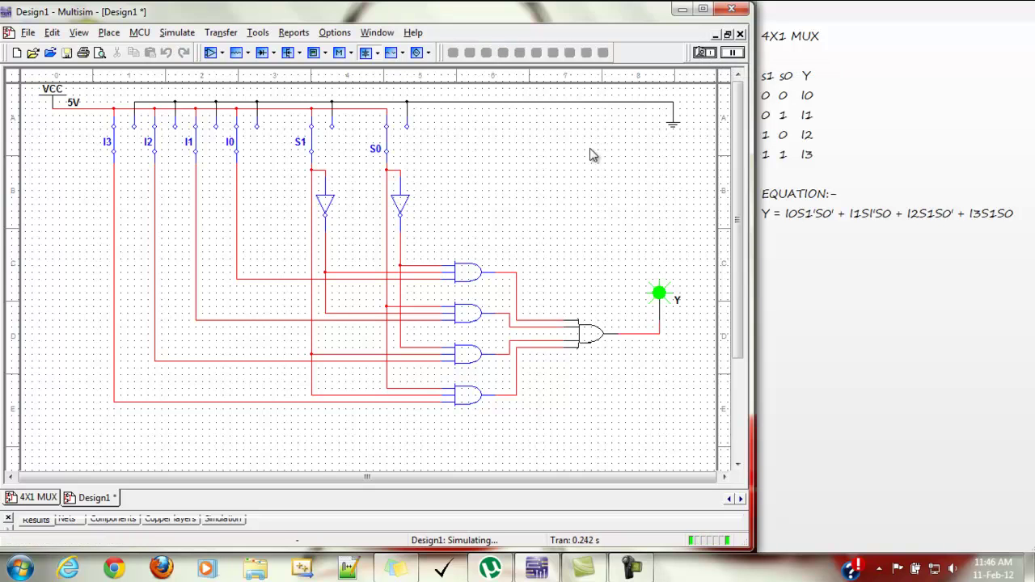
{"action": "left_click", "coordinate": [114, 145]}
{"action": "left_click", "coordinate": [156, 144]}
{"action": "left_click", "coordinate": [196, 144]}
{"action": "left_click", "coordinate": [239, 144]}
{"action": "left_click", "coordinate": [318, 147]}
{"action": "left_click", "coordinate": [389, 144]}
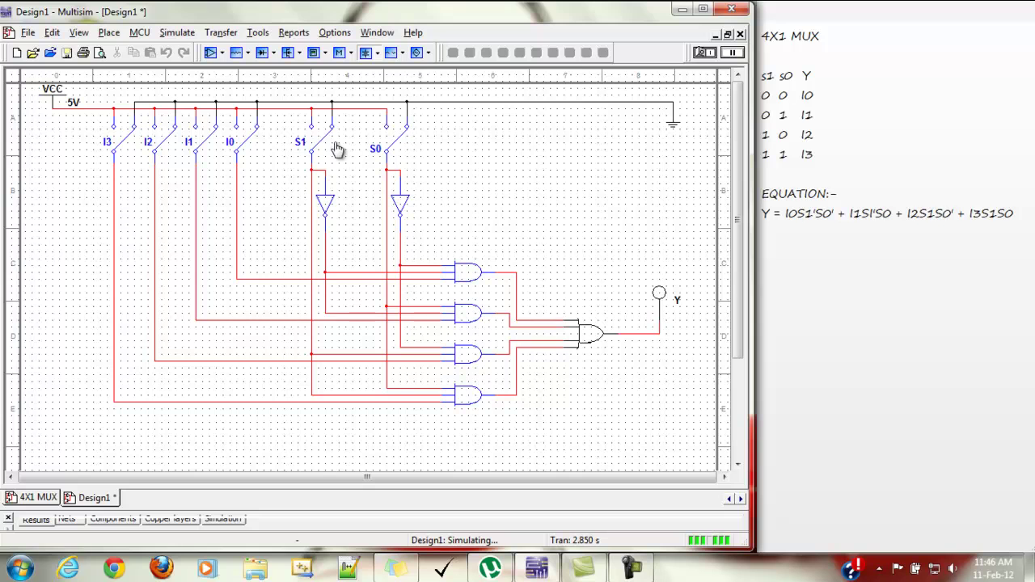
- Test the output by toggling I0 high and low with both select lines low, and I1 likewise with only S0 high
{"action": "left_click", "coordinate": [248, 148]}
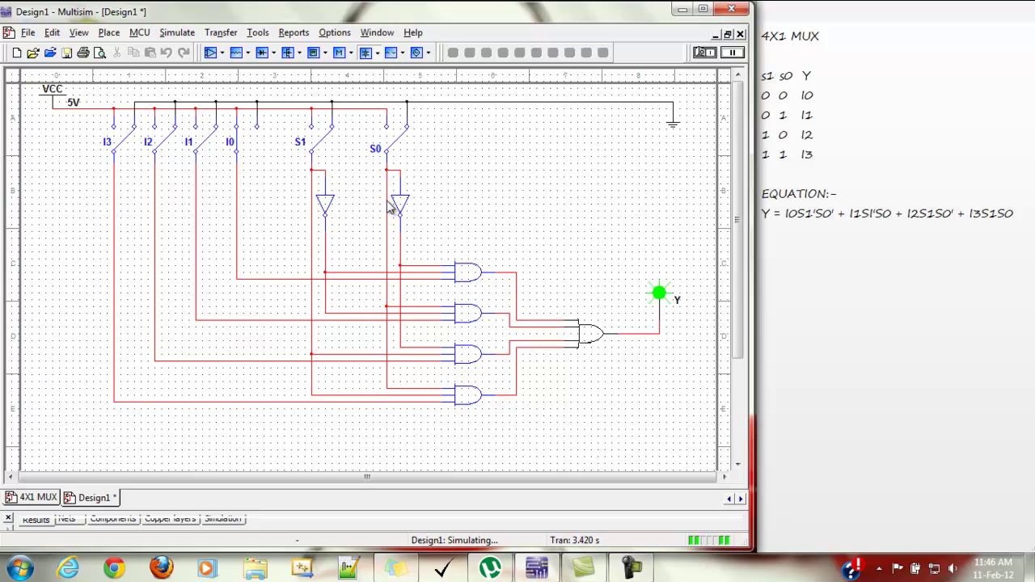
{"action": "left_click", "coordinate": [241, 148]}
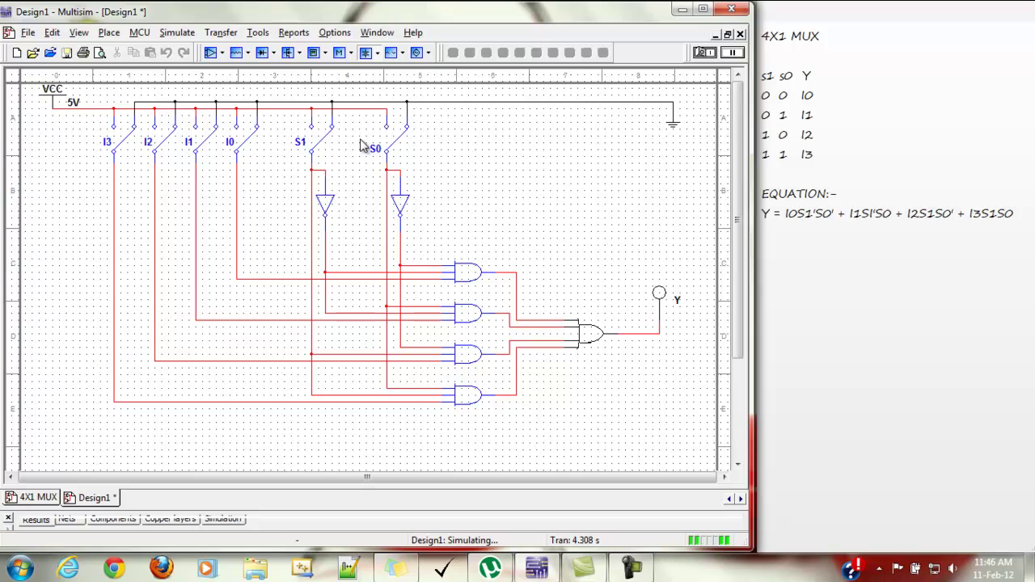
{"action": "left_click", "coordinate": [397, 145]}
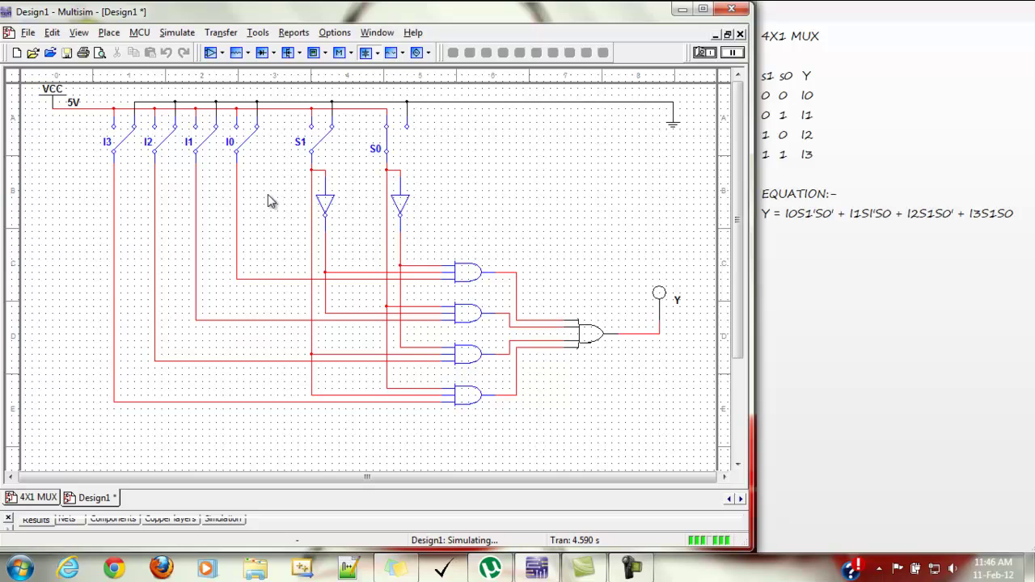
{"action": "left_click", "coordinate": [204, 144]}
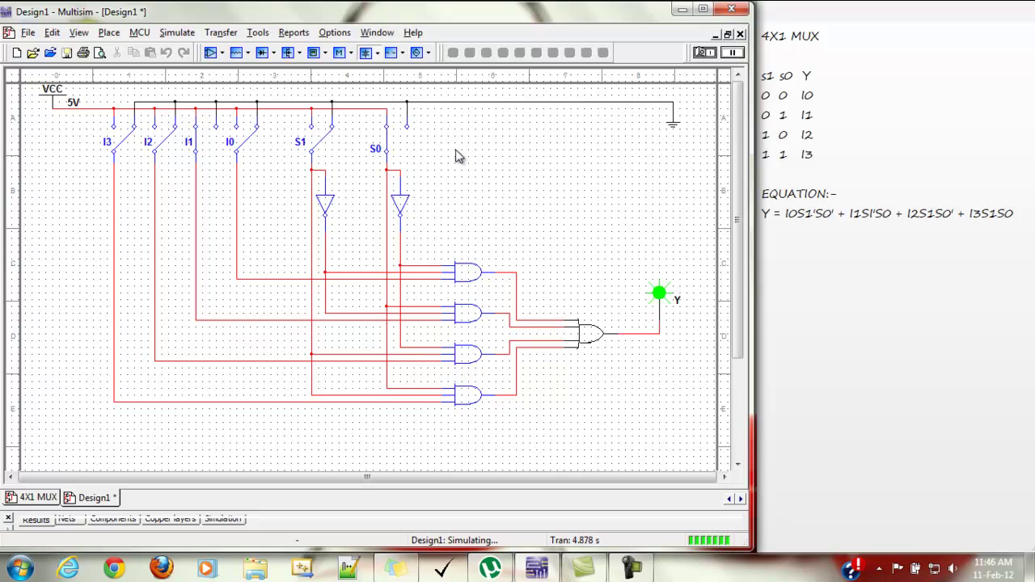
{"action": "left_click", "coordinate": [203, 144]}
- Test the output by toggling I2 with S1 high and S0 low, and by switching I3 high with both select lines high
{"action": "left_click", "coordinate": [324, 143]}
{"action": "left_click", "coordinate": [323, 143]}
{"action": "left_click", "coordinate": [391, 142]}
{"action": "left_click", "coordinate": [158, 144]}
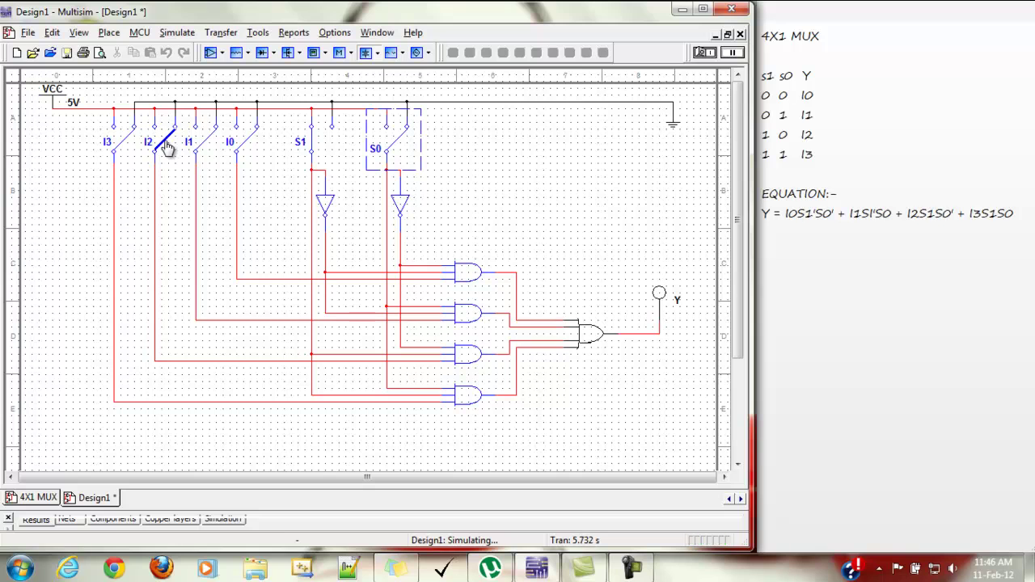
{"action": "left_click", "coordinate": [159, 144]}
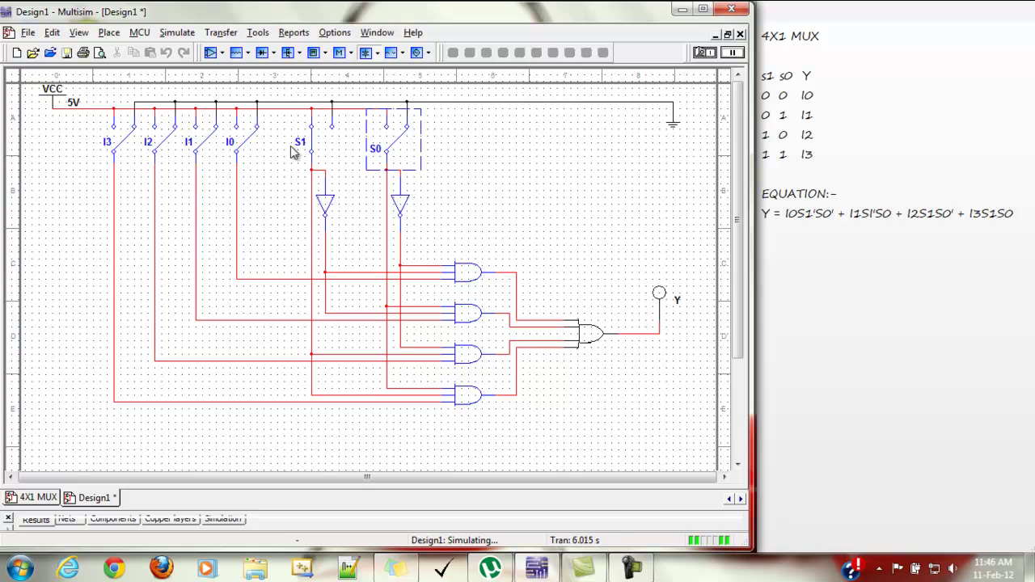
{"action": "left_click", "coordinate": [391, 148]}
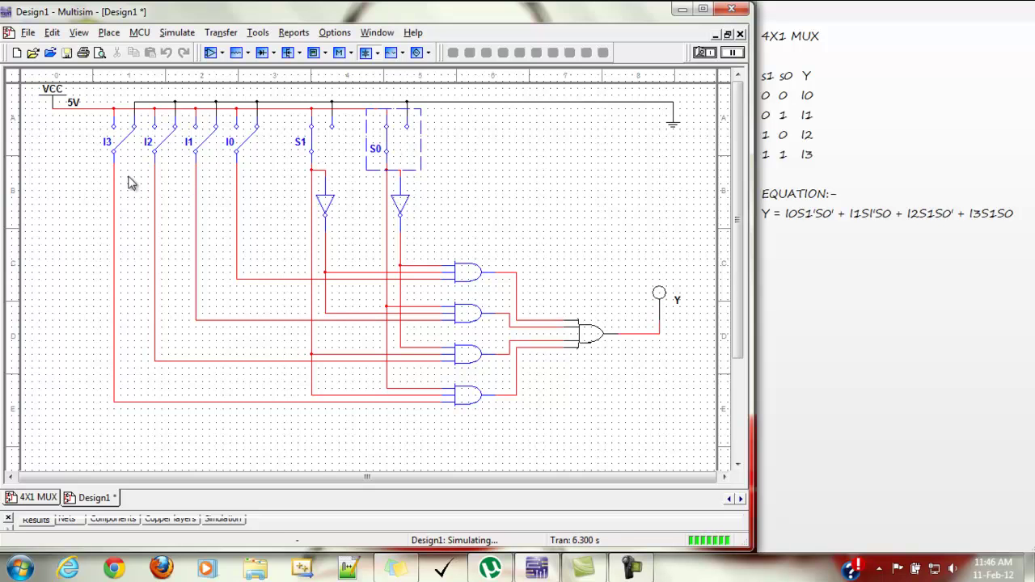
{"action": "left_click", "coordinate": [123, 145]}
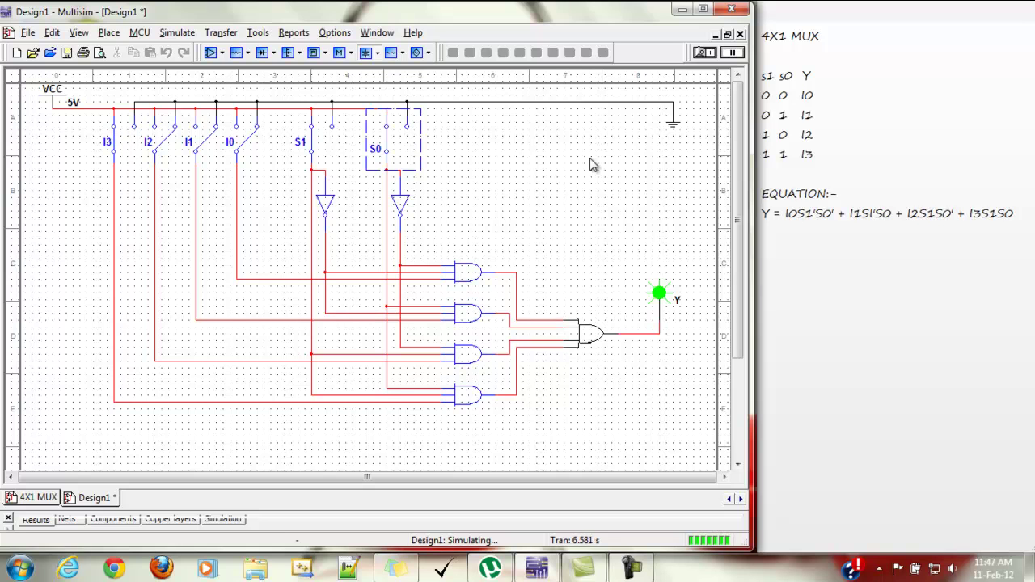